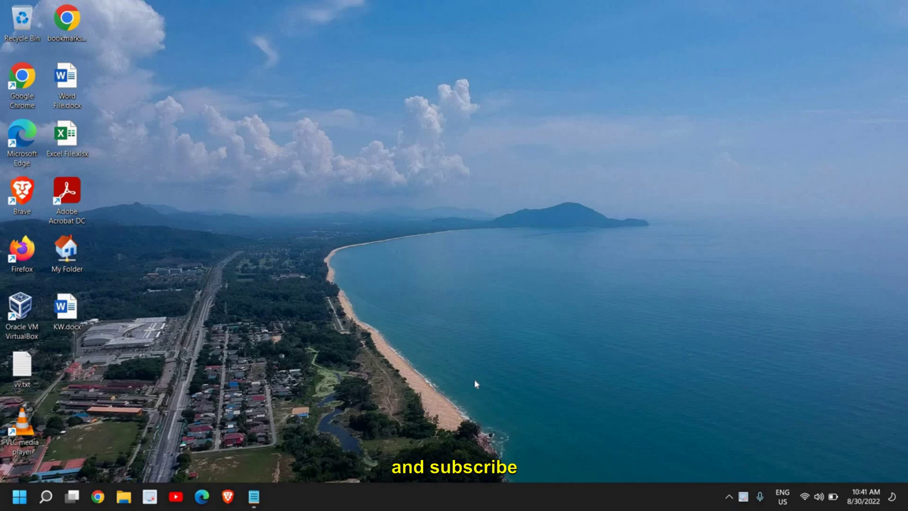
- Launch Registry Editor by running regedit from the Start button's Run dialog
right_click(19, 504)
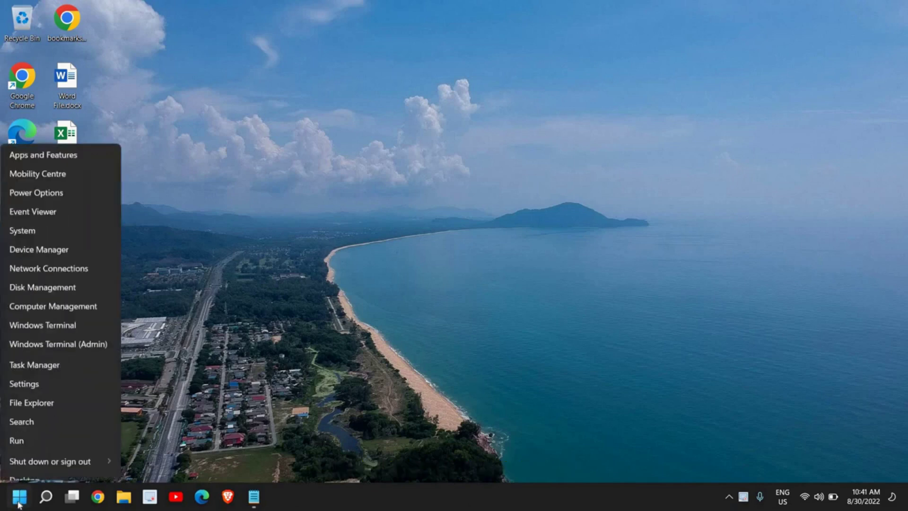
click(37, 435)
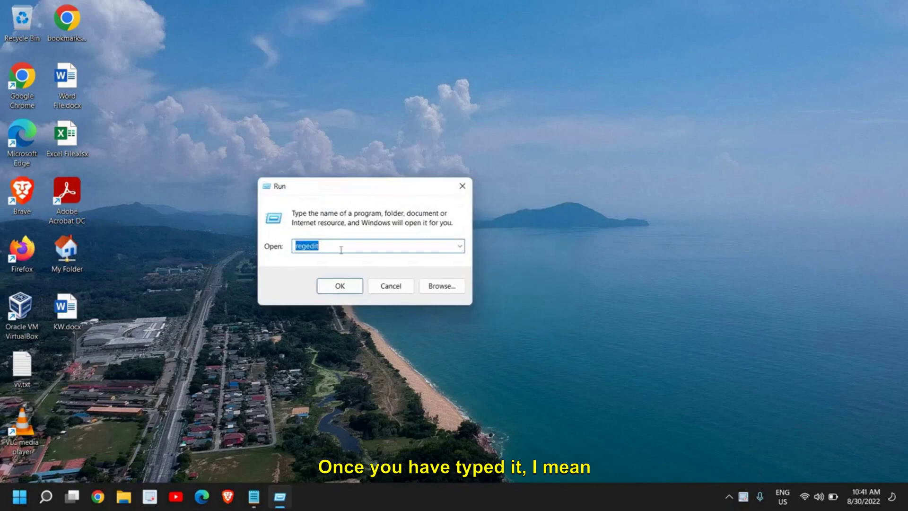
click(341, 249)
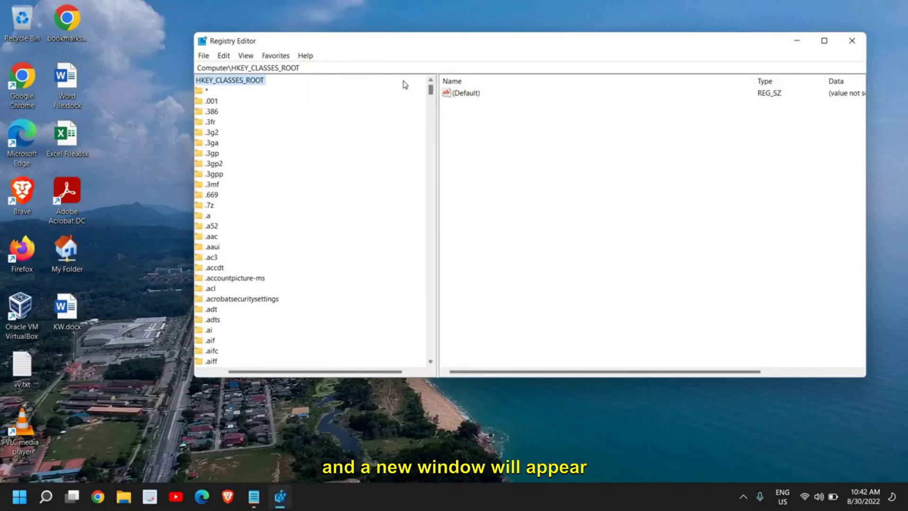
- Collapse HKEY_CLASSES_ROOT and move the Registry Editor window left
scroll(365, 142, down, 1)
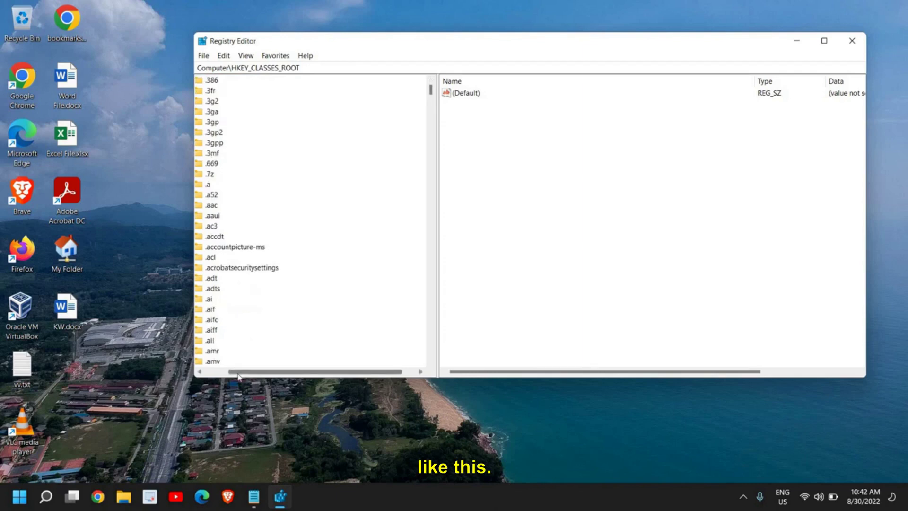
scroll(215, 94, up, 1)
click(211, 91)
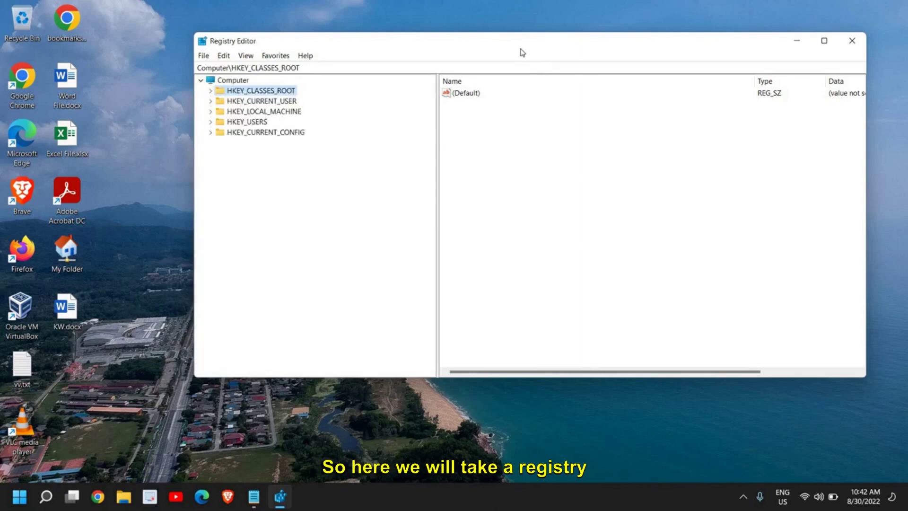
drag(517, 47, 458, 45)
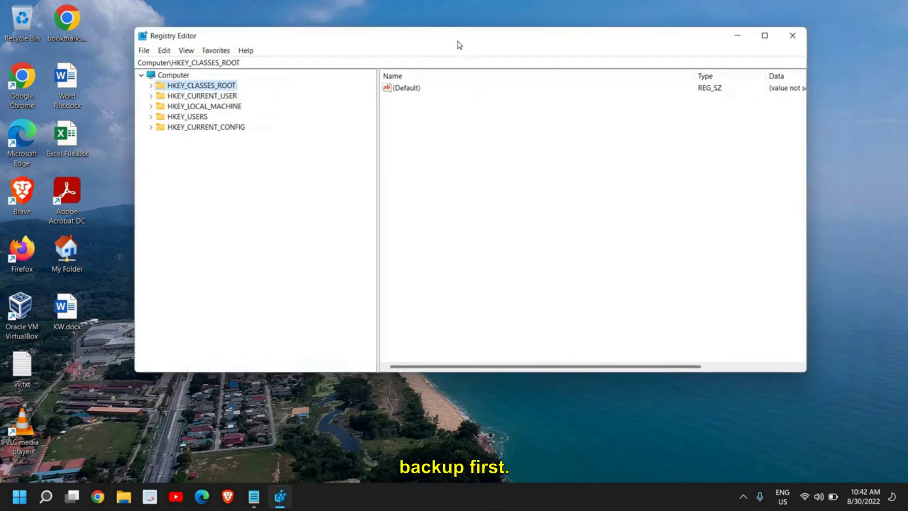
- Look through save locations in the File > Export dialog, then cancel without exporting
click(143, 53)
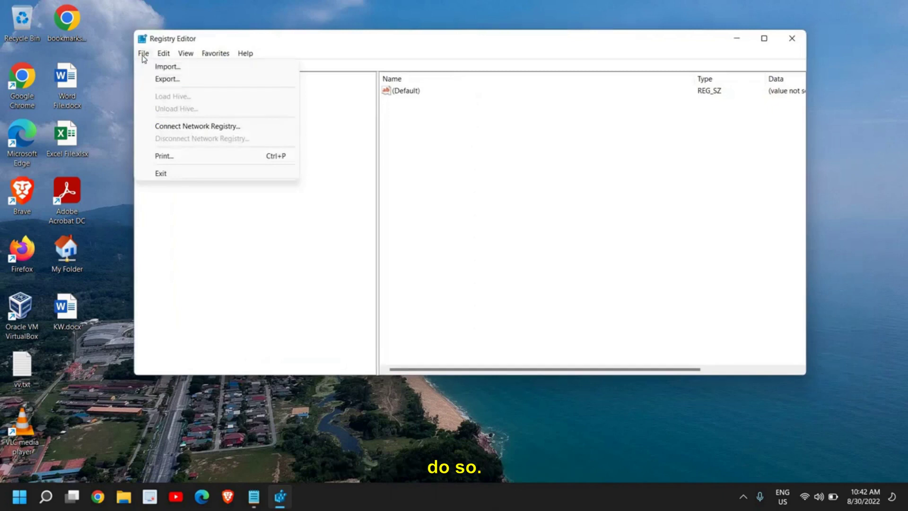
click(167, 79)
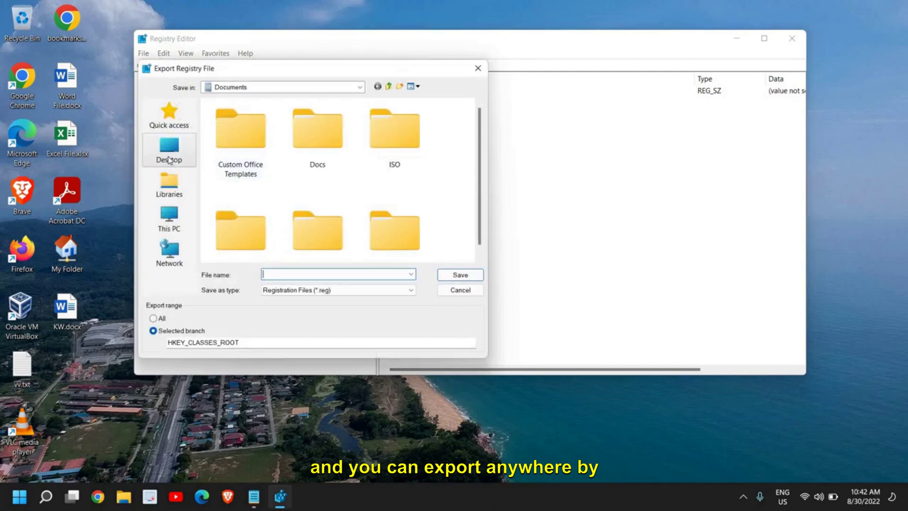
click(169, 160)
click(169, 184)
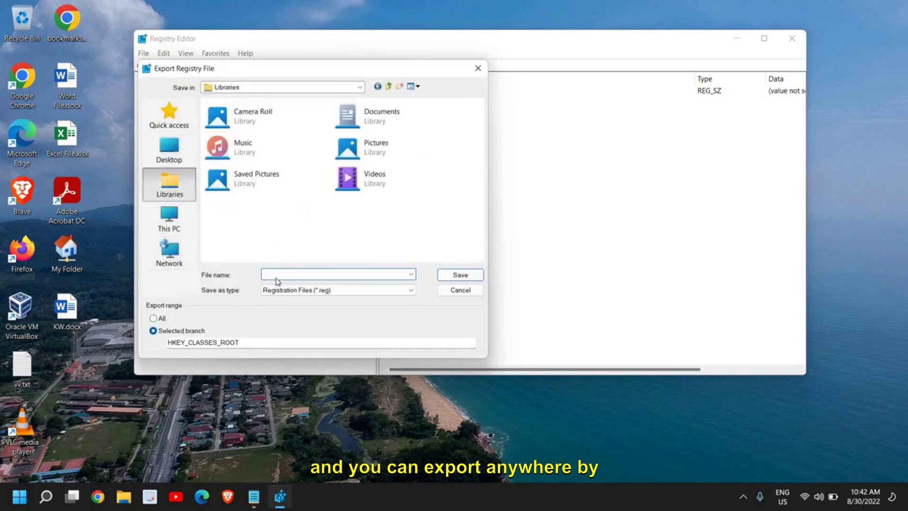
key(Down)
key(Down)
key(Up)
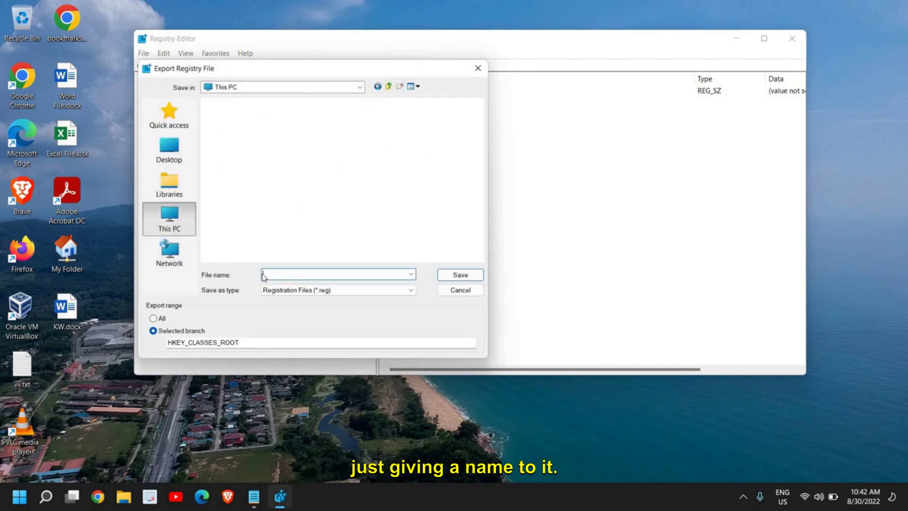
click(459, 291)
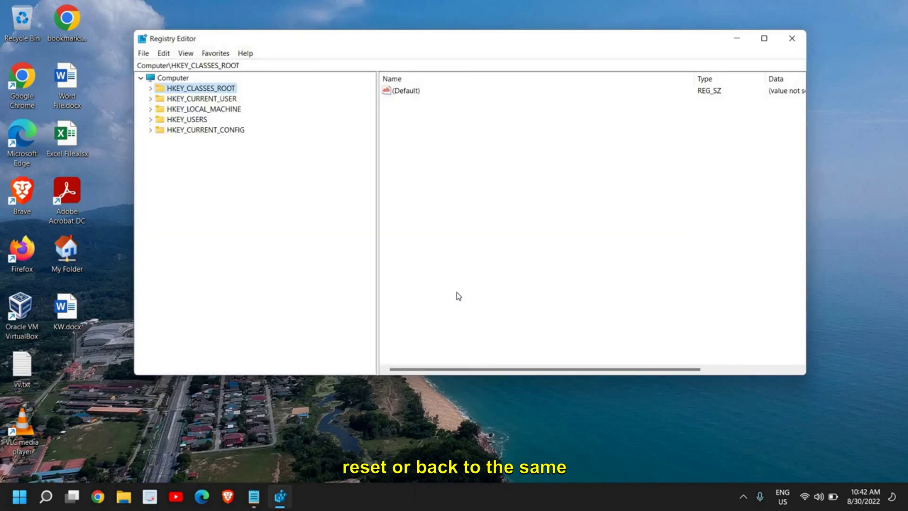
- Open the File > Import dialog and cancel it without importing
click(140, 55)
click(163, 66)
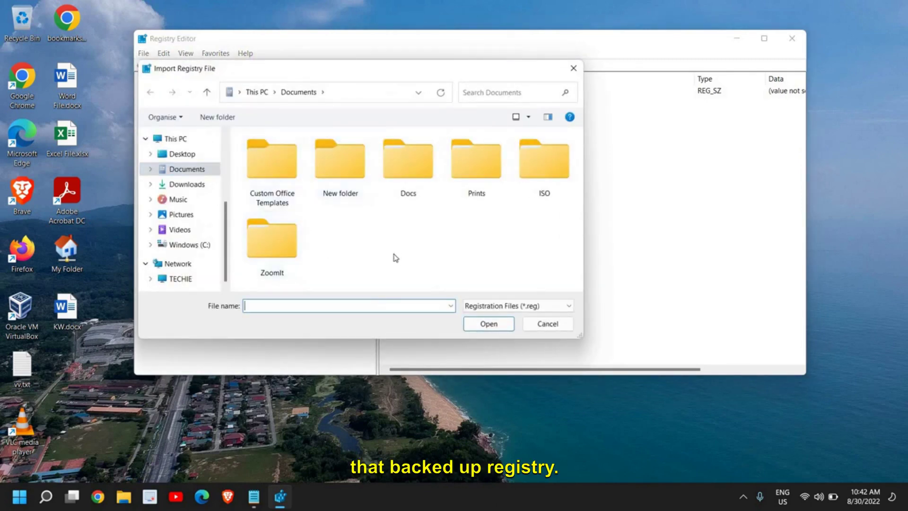
click(535, 326)
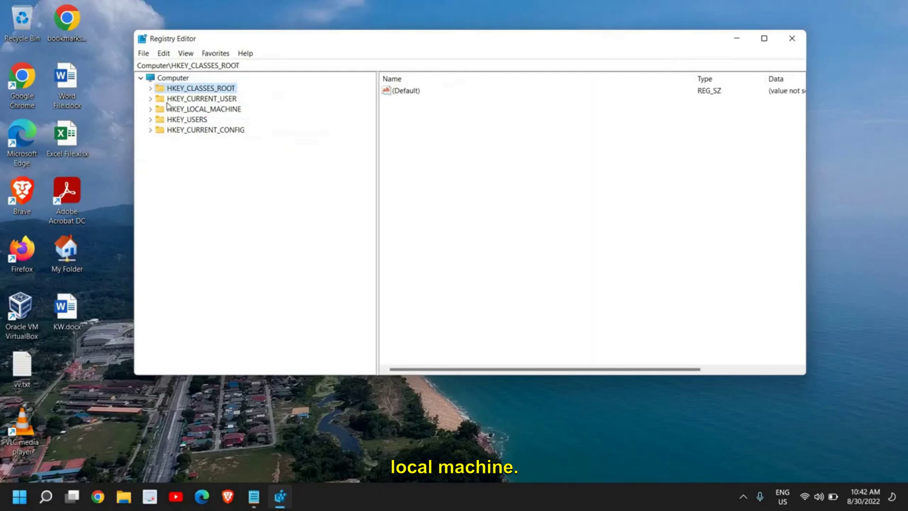
- Expand HKEY_LOCAL_MACHINE and then its SOFTWARE key
click(150, 109)
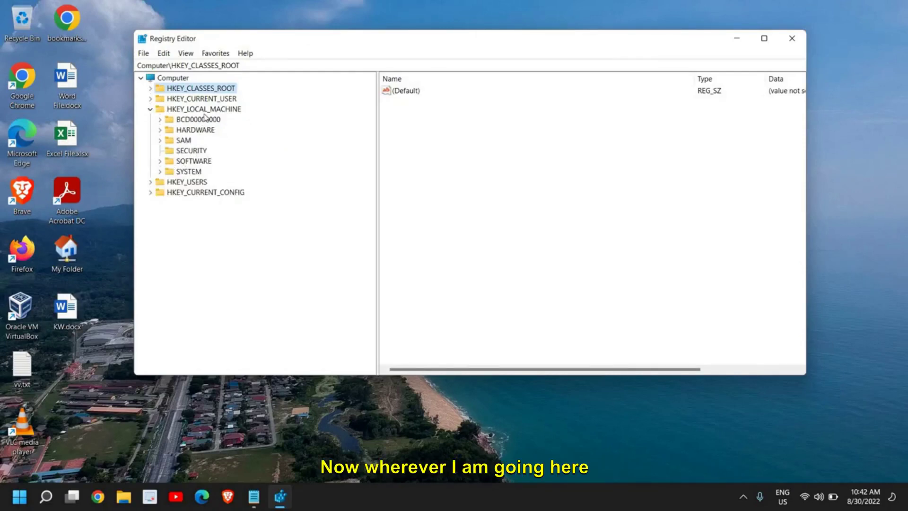
drag(246, 65, 136, 64)
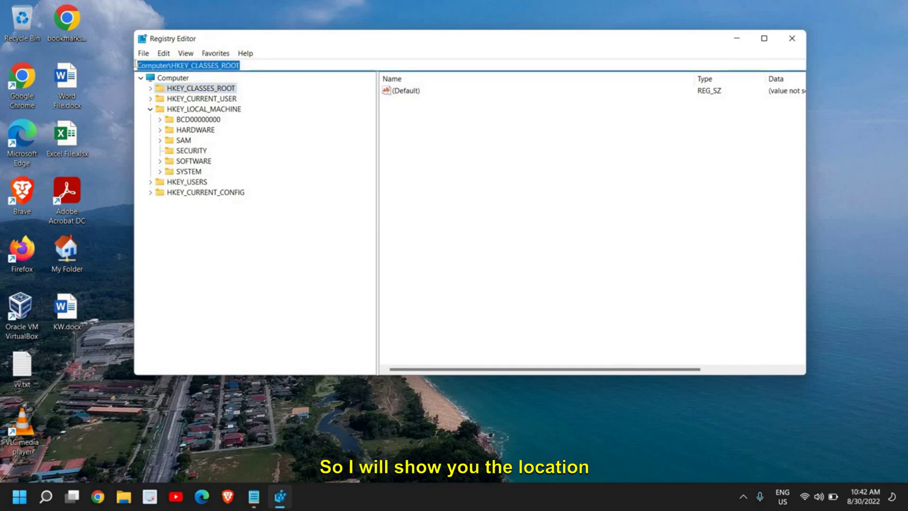
click(160, 161)
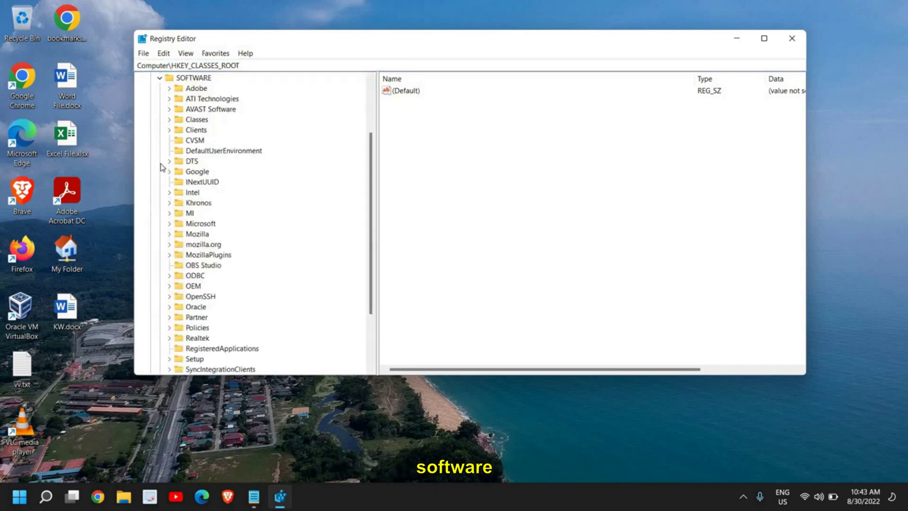
click(190, 80)
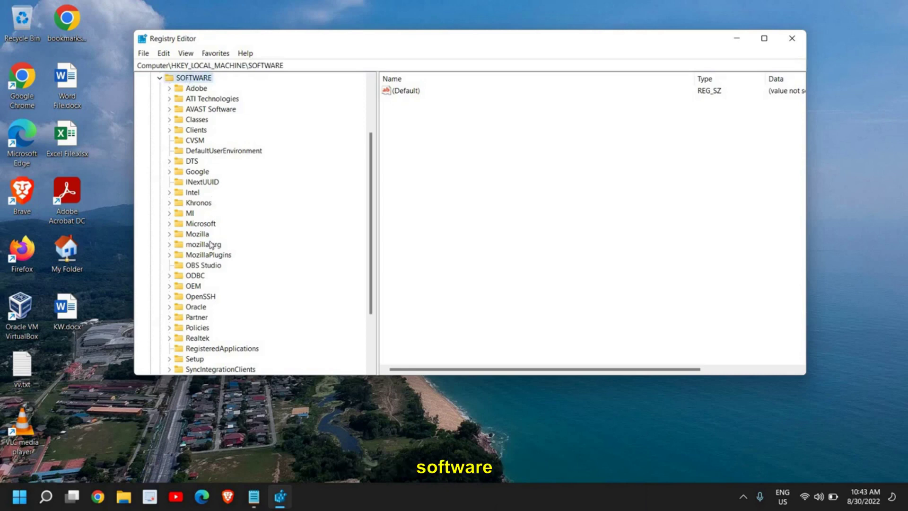
scroll(207, 281, down, 3)
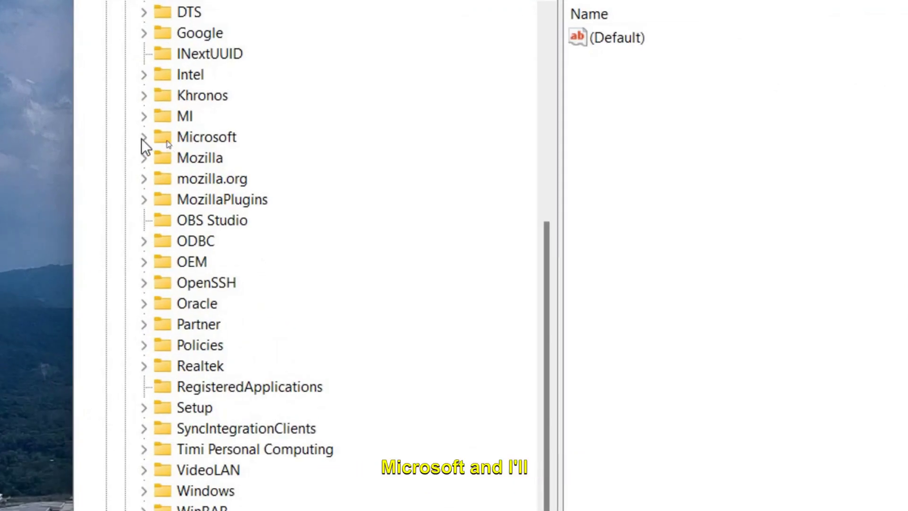
- Expand SOFTWARE\Microsoft and scroll down its subkeys toward Windows NT
click(141, 138)
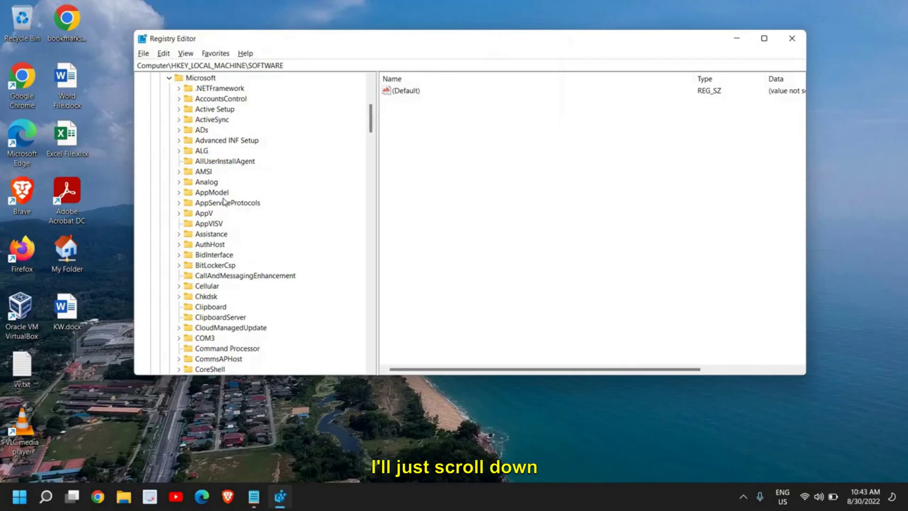
click(224, 202)
scroll(224, 202, down, 8)
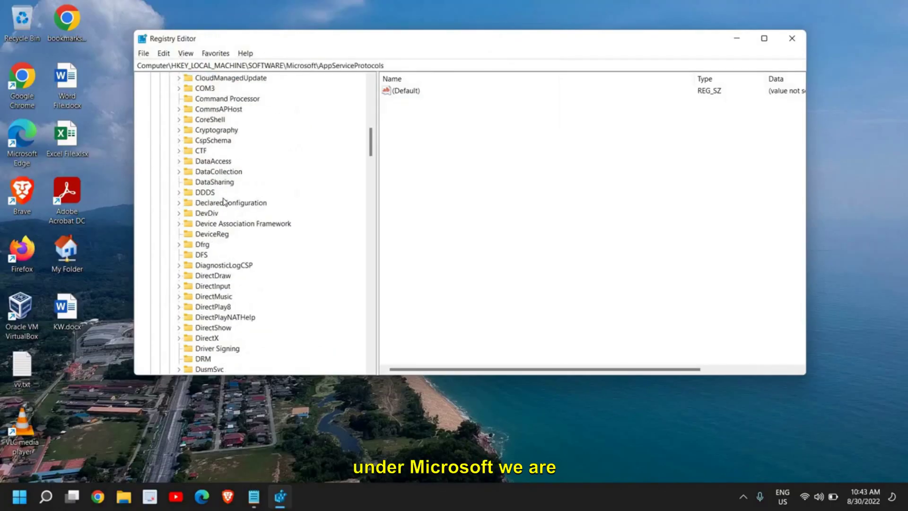
scroll(224, 202, down, 16)
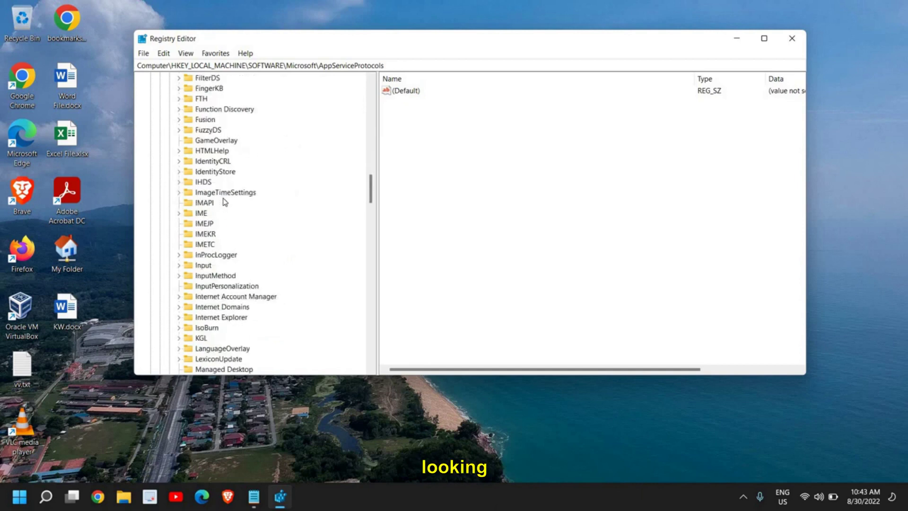
scroll(225, 202, down, 19)
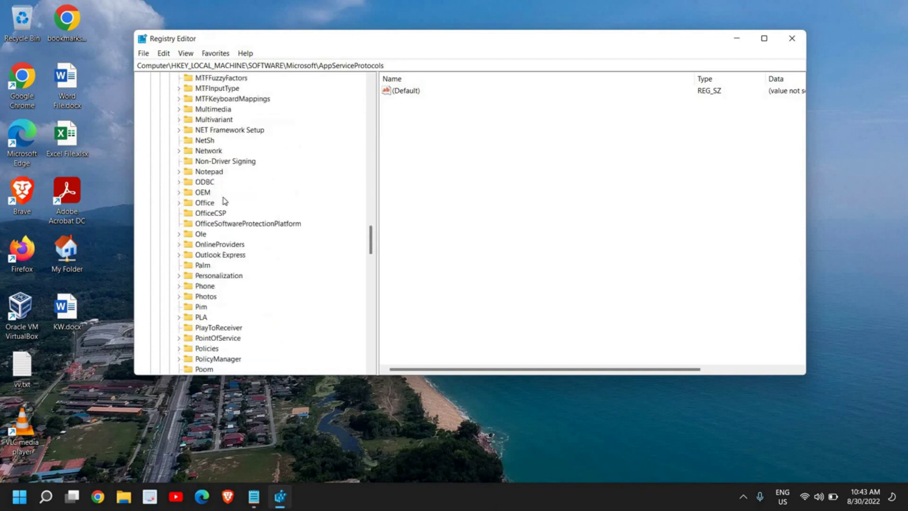
scroll(224, 202, down, 20)
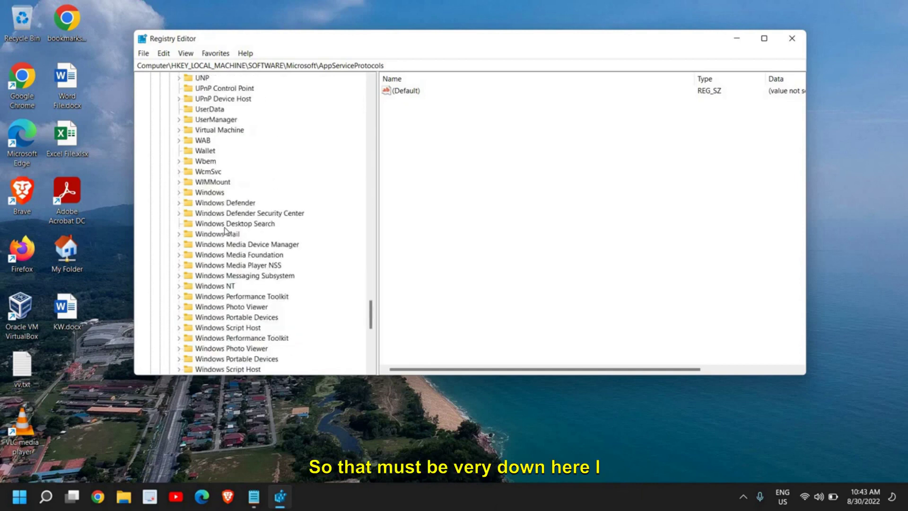
- Expand Windows NT and its CurrentVersion key
click(210, 286)
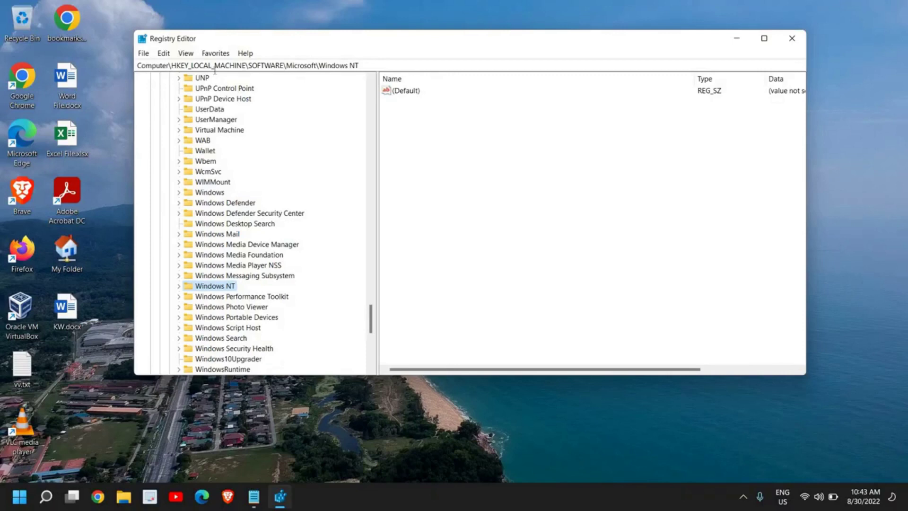
click(347, 65)
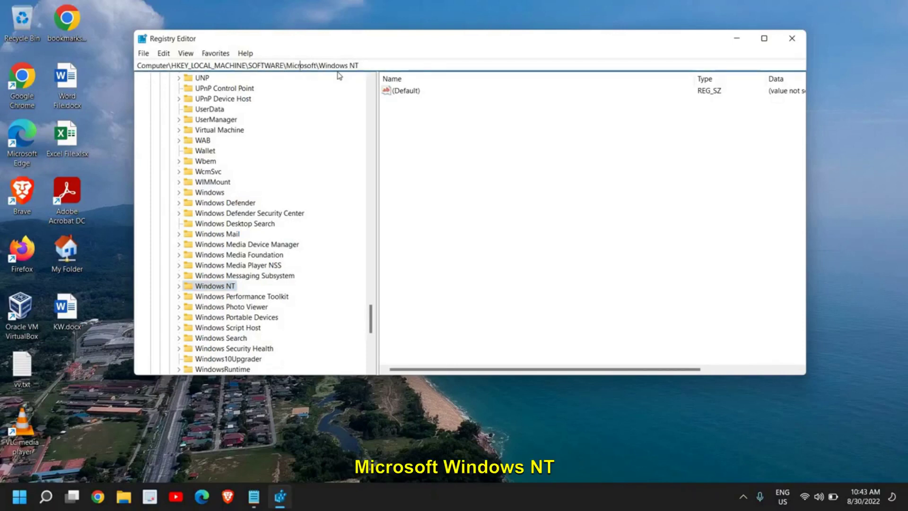
click(178, 286)
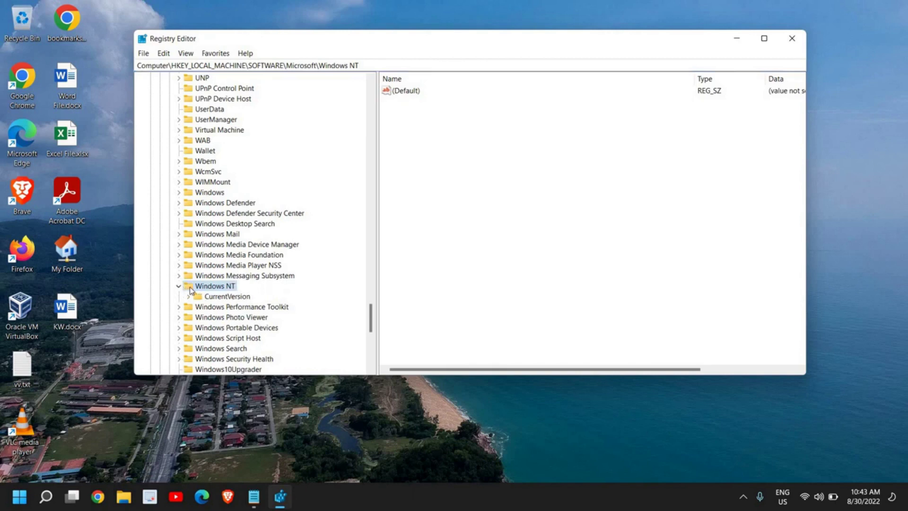
scroll(199, 274, down, 1)
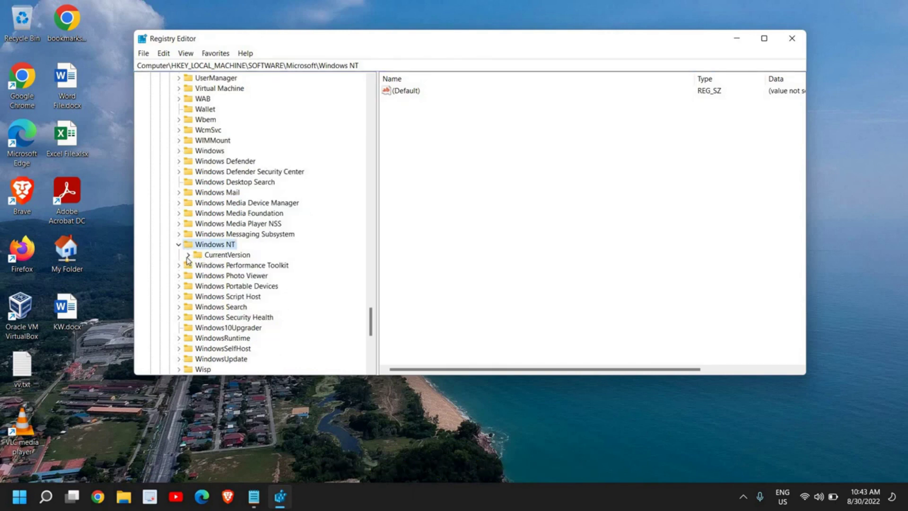
click(187, 256)
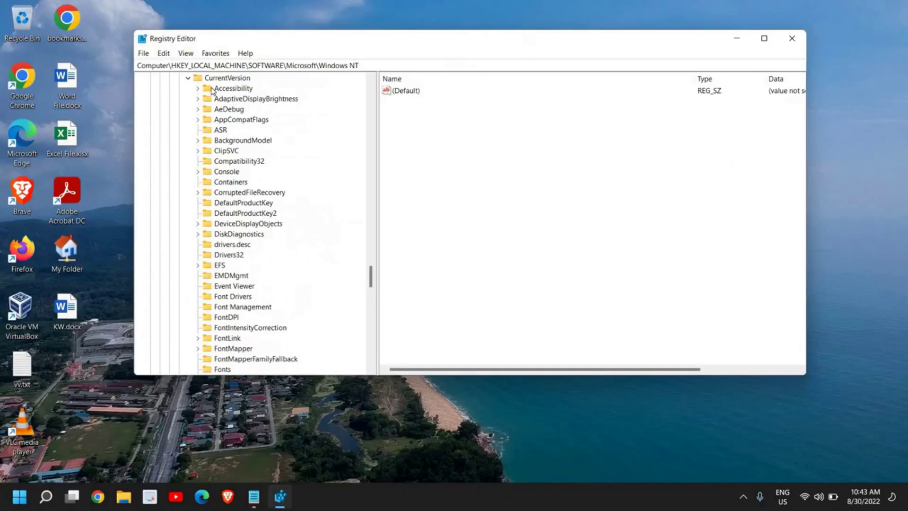
- Expand Multimedia and open SystemProfile to show its values
scroll(248, 257, down, 1)
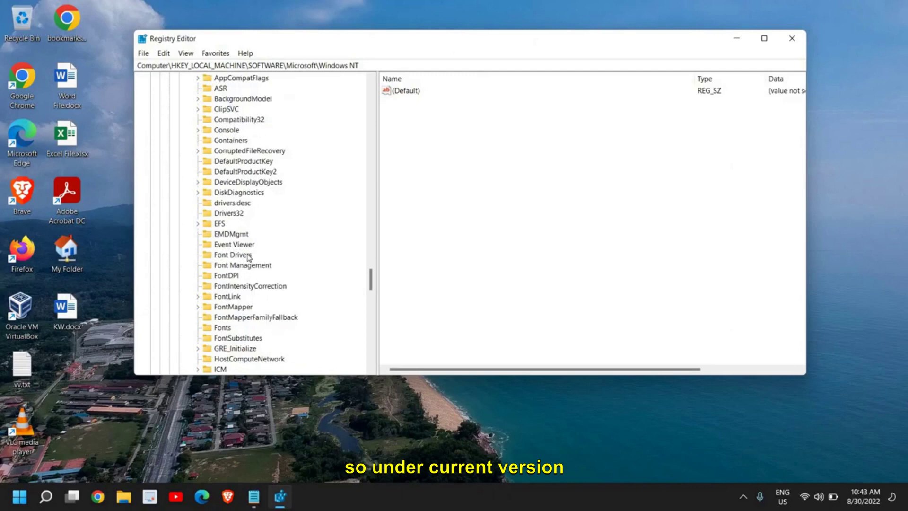
scroll(248, 257, down, 3)
scroll(246, 258, down, 1)
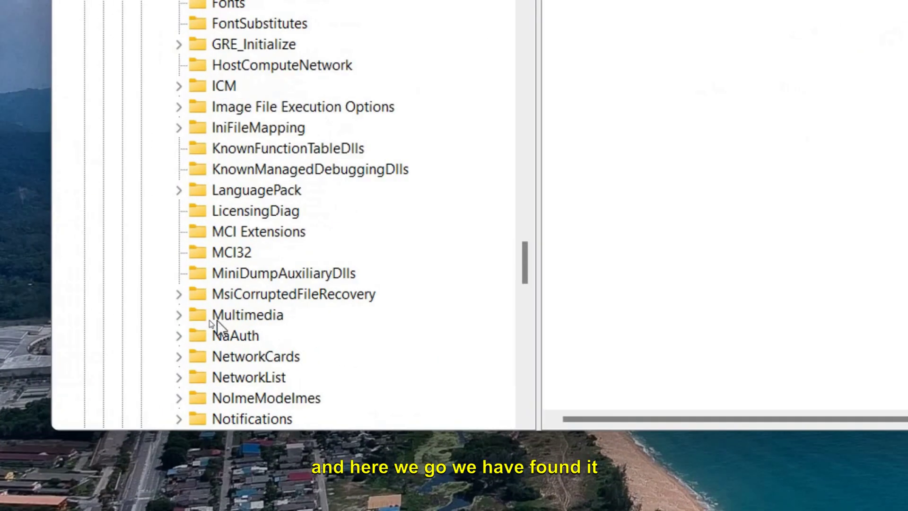
click(178, 316)
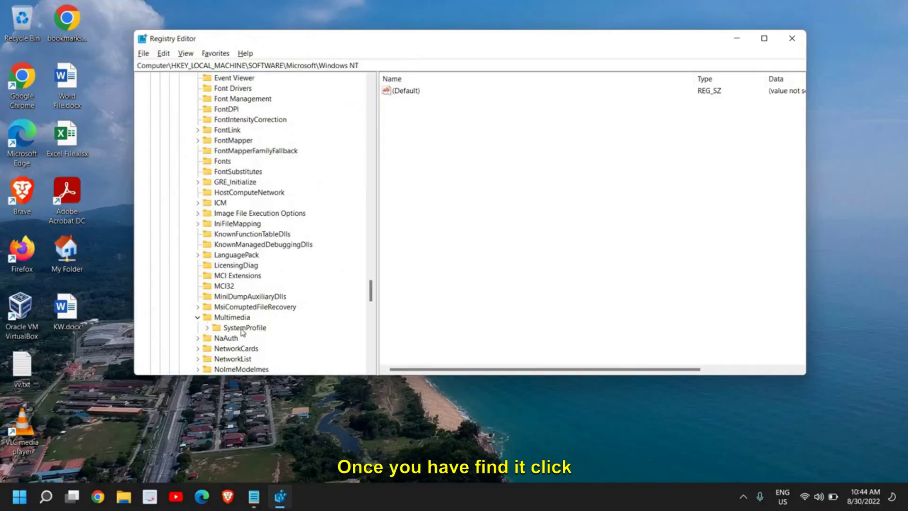
click(242, 328)
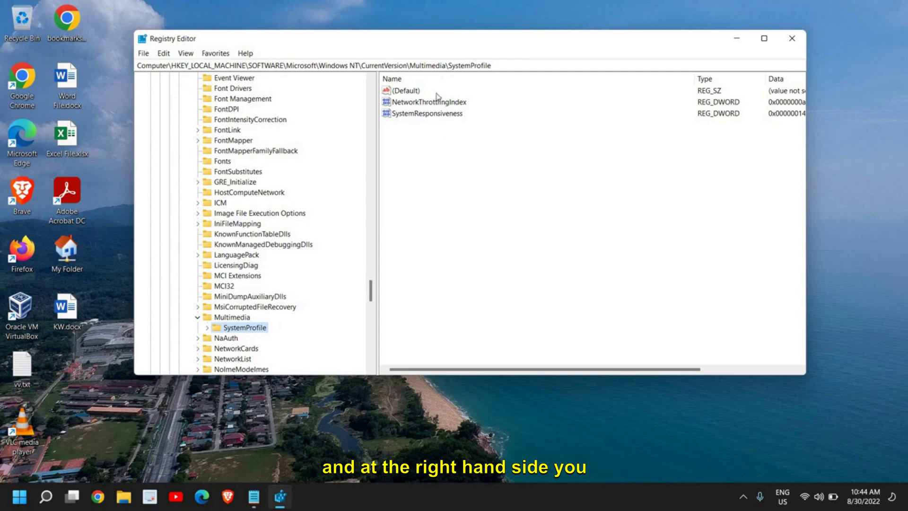
drag(391, 41, 328, 47)
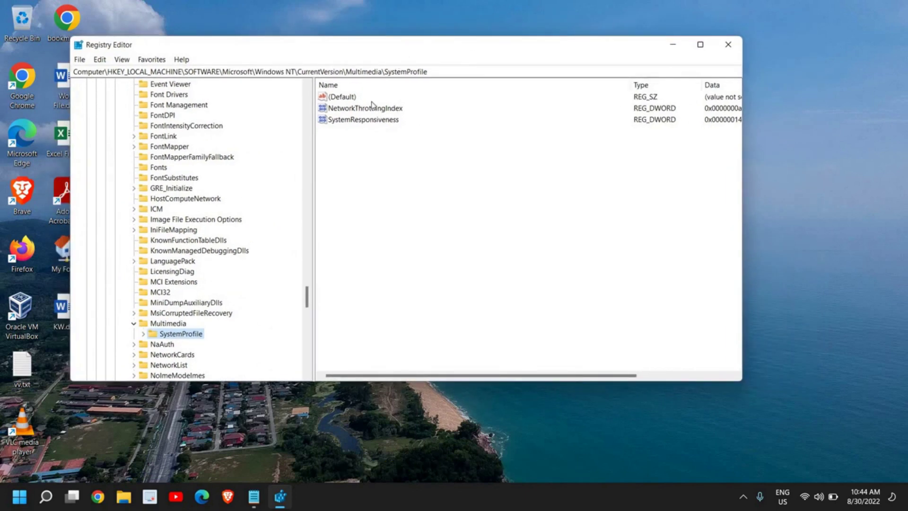
- Change NetworkThrottlingIndex's value data to hexadecimal FFFFFFFF and confirm
click(365, 108)
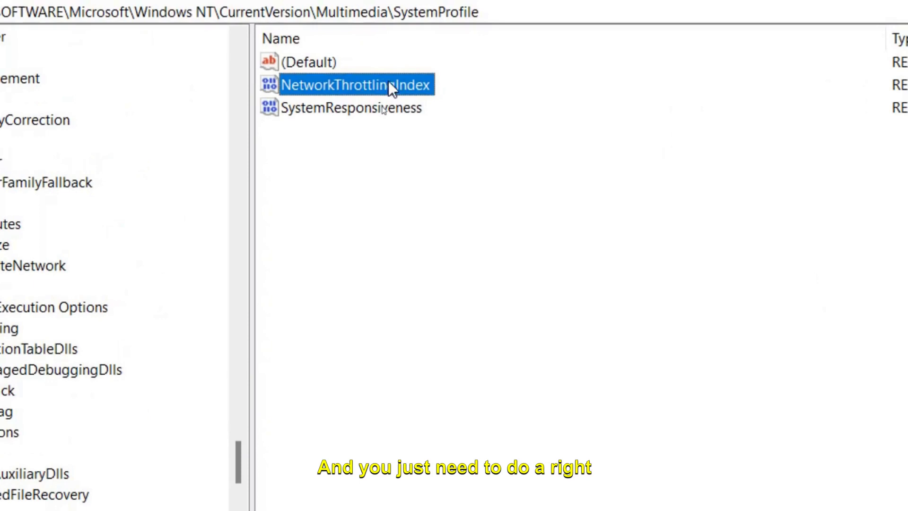
right_click(389, 82)
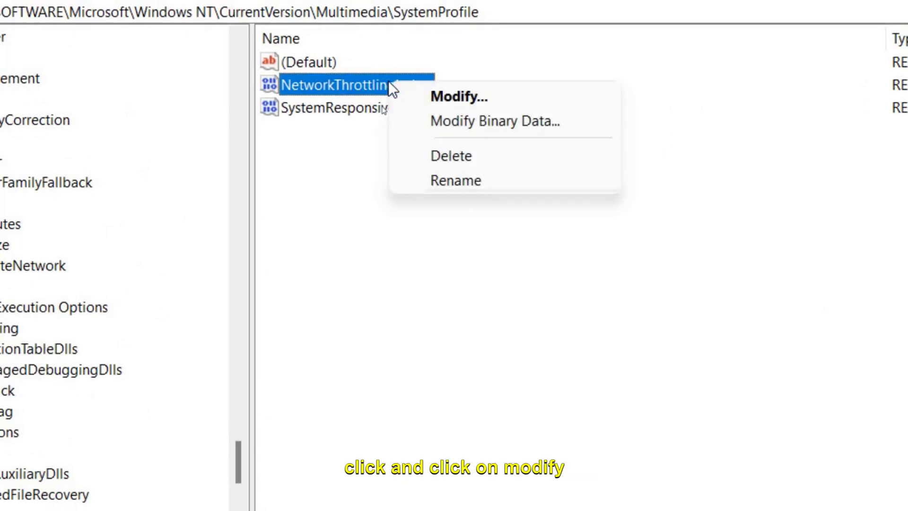
click(450, 96)
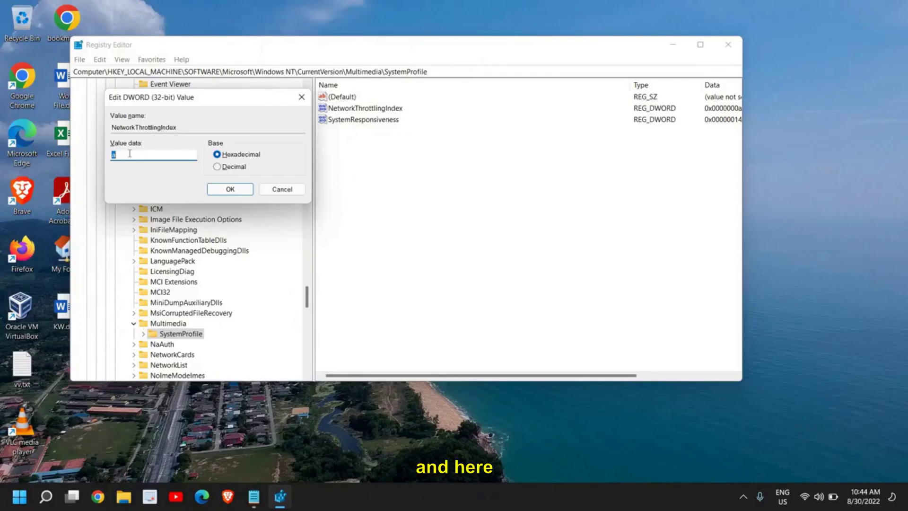
click(129, 153)
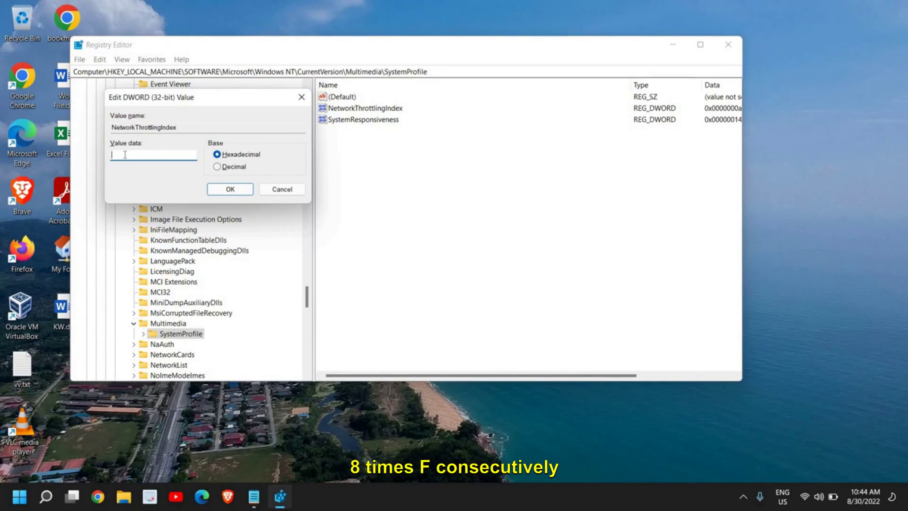
text(FFFFFFFF)
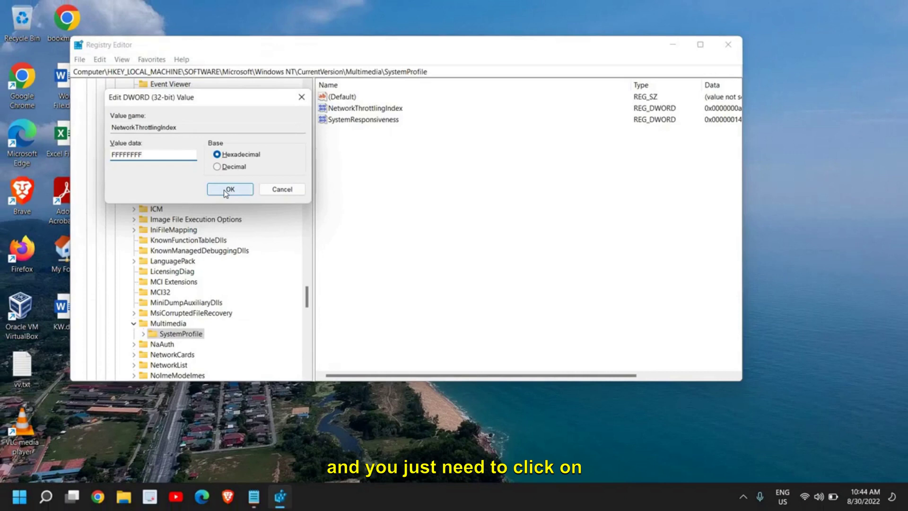
click(229, 190)
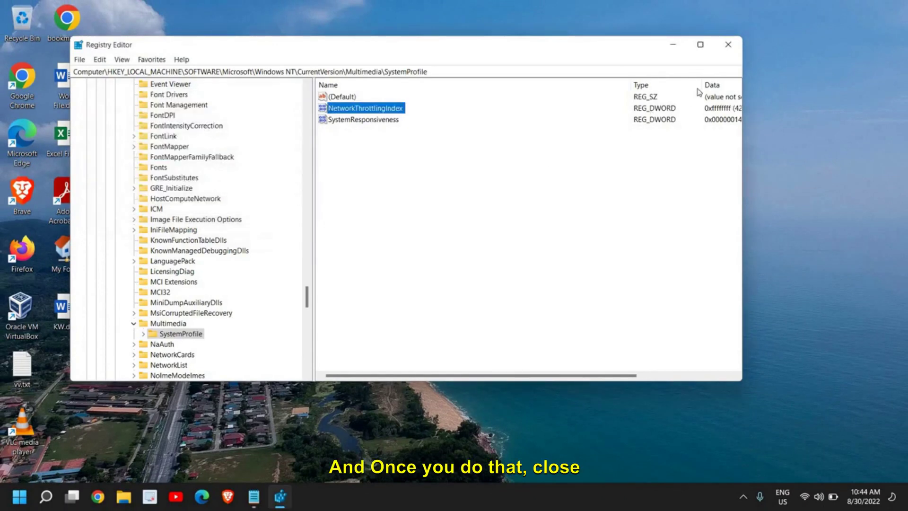
- Close Registry Editor and run ncpa.cpl to open Network Connections
click(728, 45)
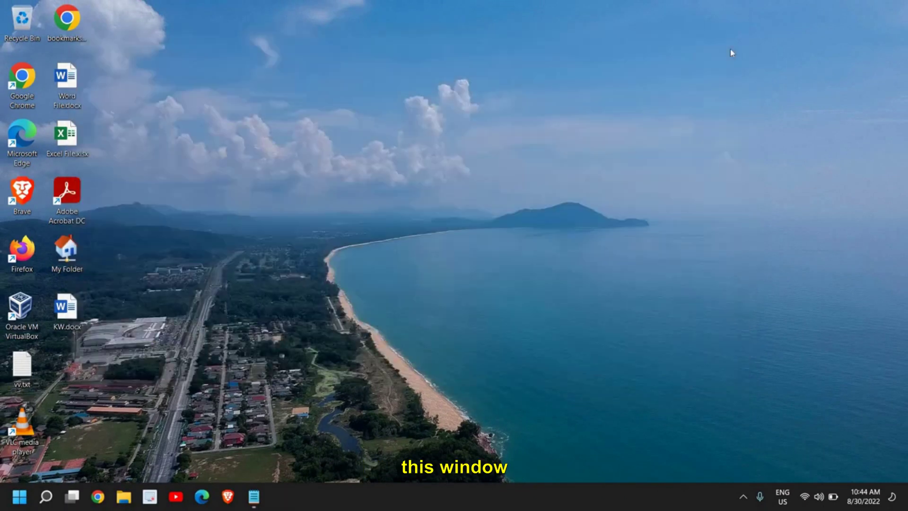
right_click(20, 502)
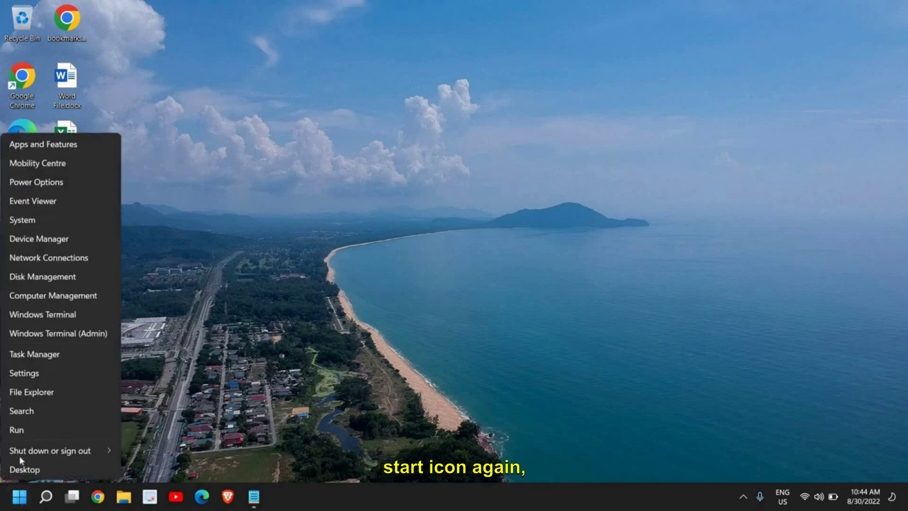
click(18, 430)
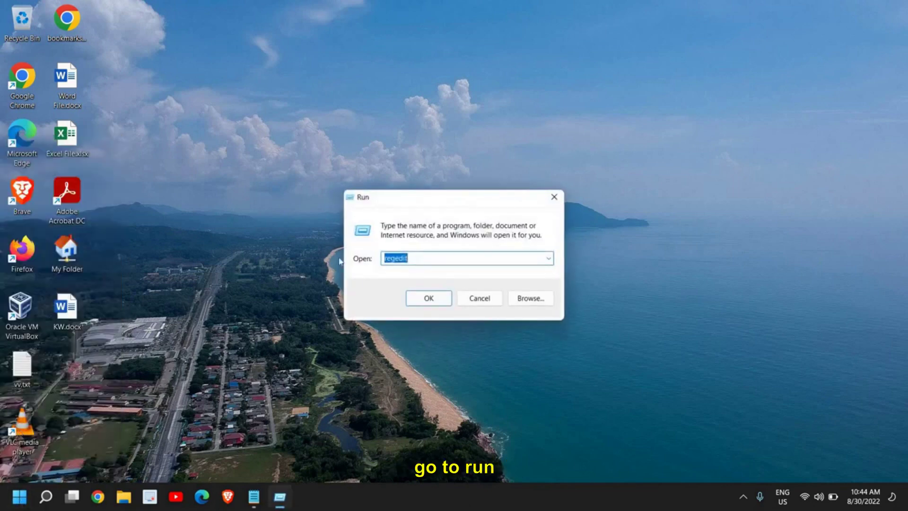
drag(405, 198, 303, 222)
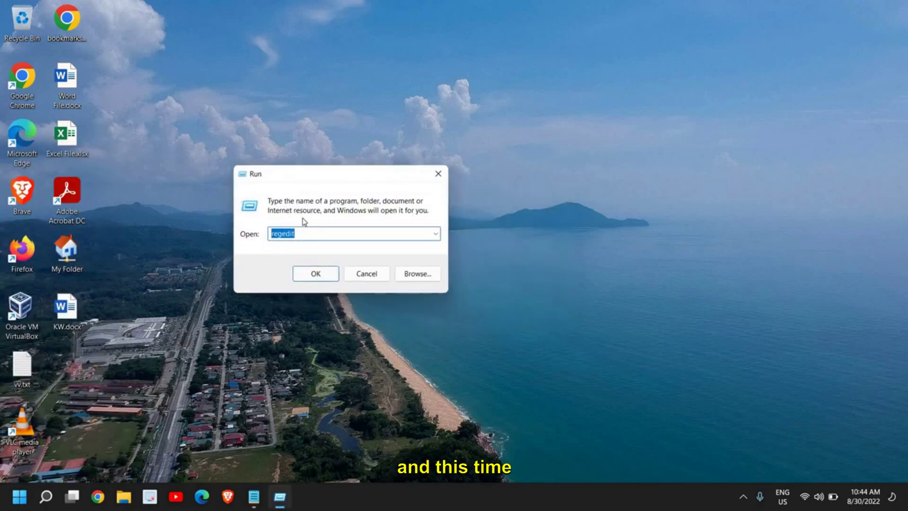
text(ncpa.cpl)
key(ctrl+a)
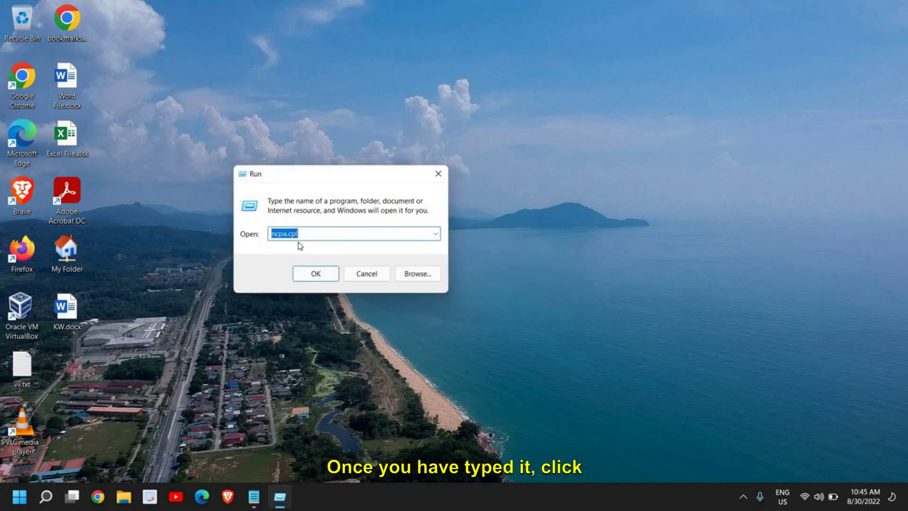
click(308, 273)
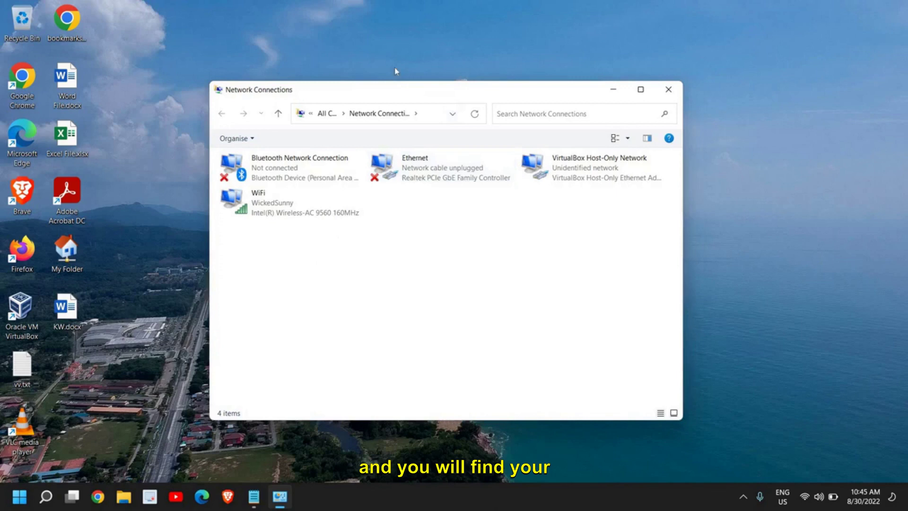
- Select the Ethernet adapter, then settle on the WiFi adapter
click(367, 141)
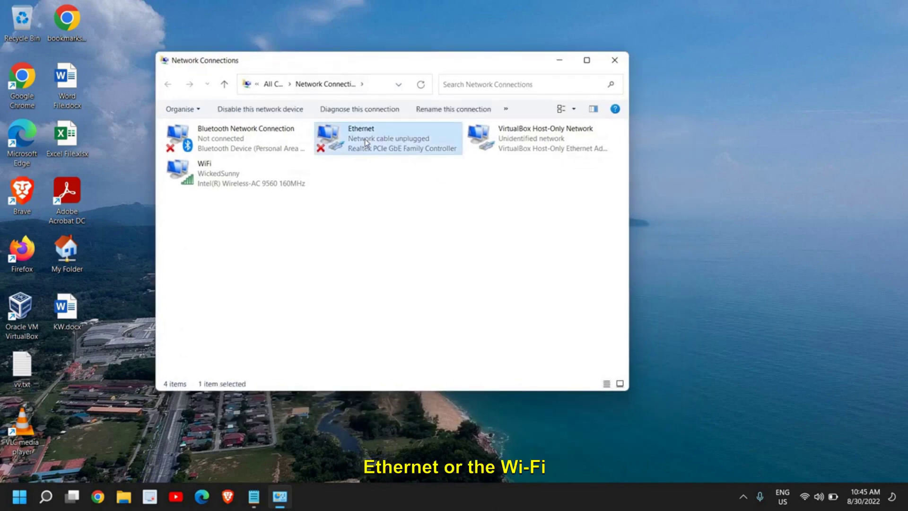
click(213, 173)
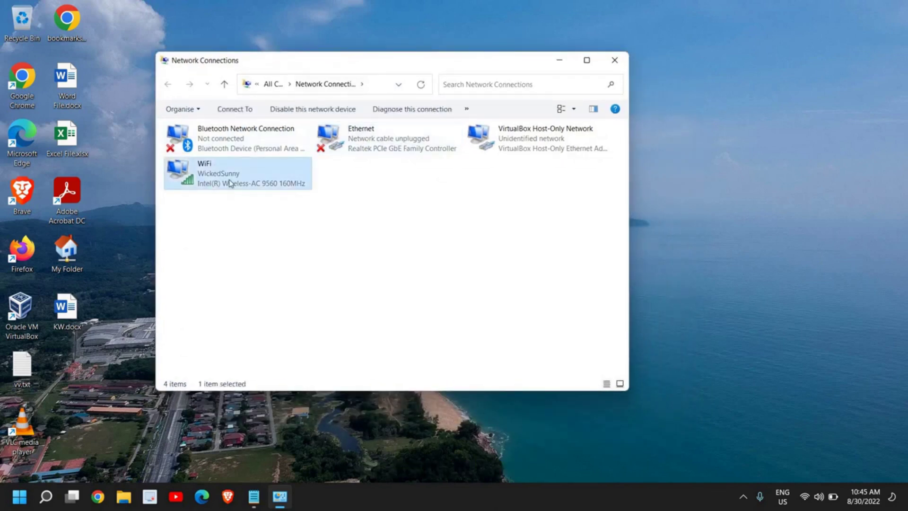
click(361, 140)
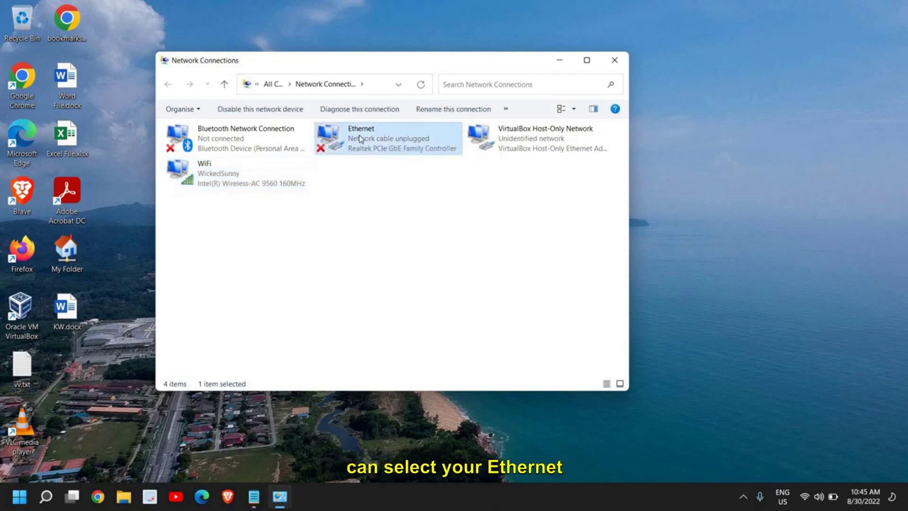
click(209, 178)
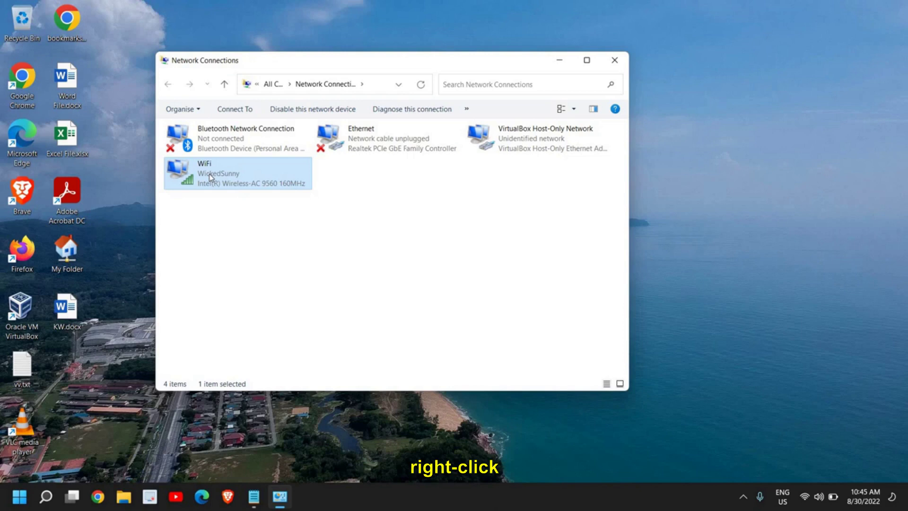
- Open WiFi Properties and highlight Internet Protocol Version 4 (TCP/IPv4)
right_click(209, 177)
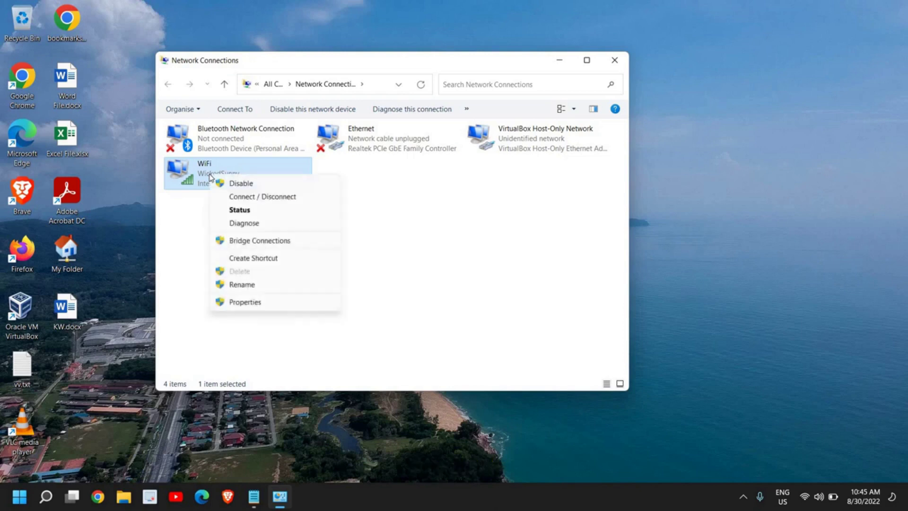
click(246, 305)
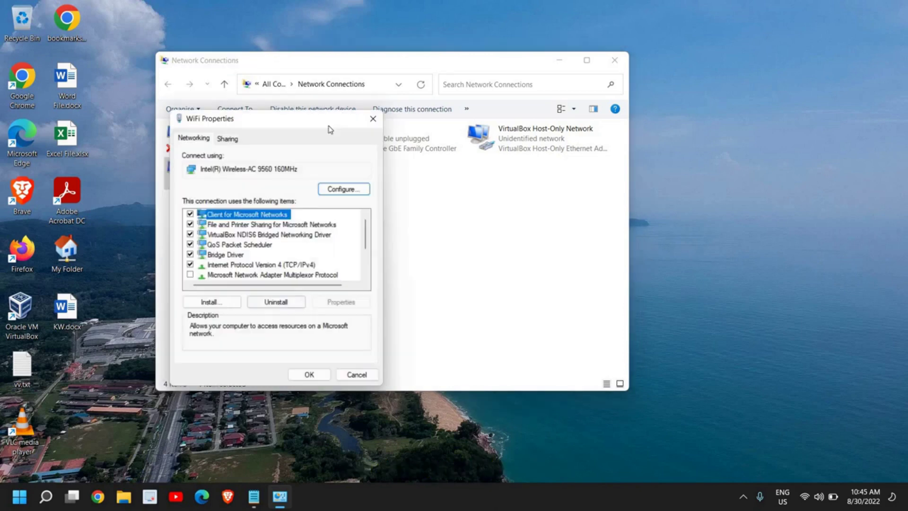
click(223, 266)
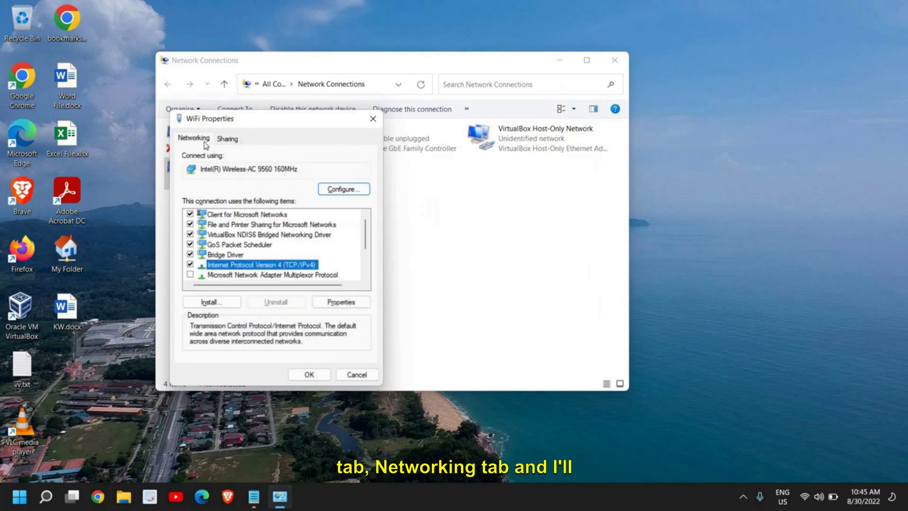
- In IPv4 properties, enter DNS 1.1.1.1 preferred and 1.0.0.1 alternate, then confirm
click(335, 304)
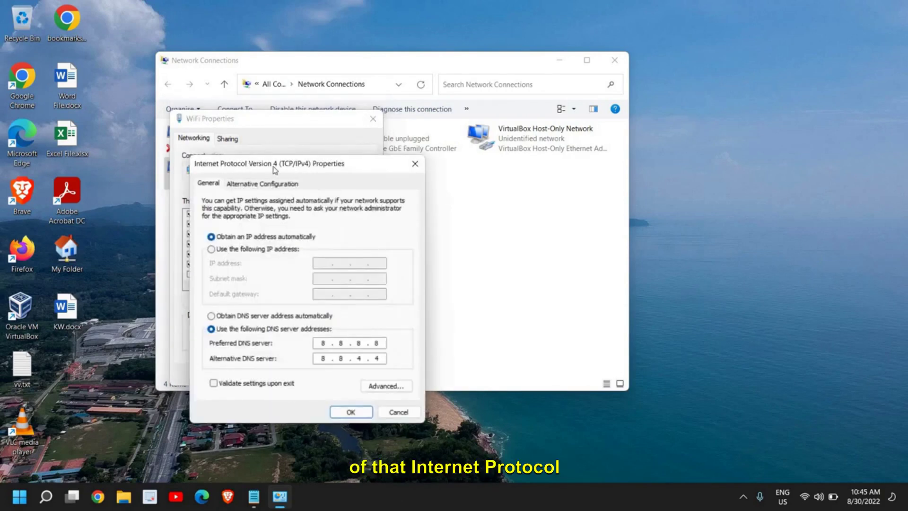
key(alt)
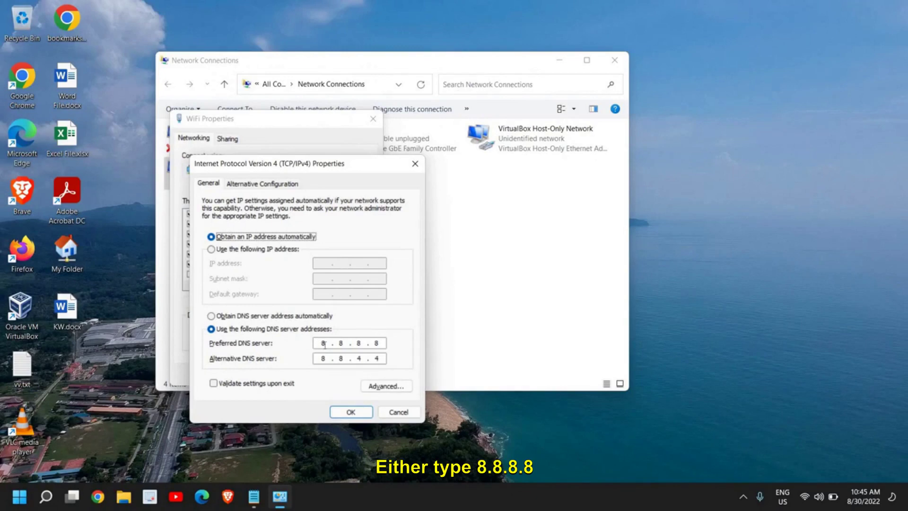
click(416, 350)
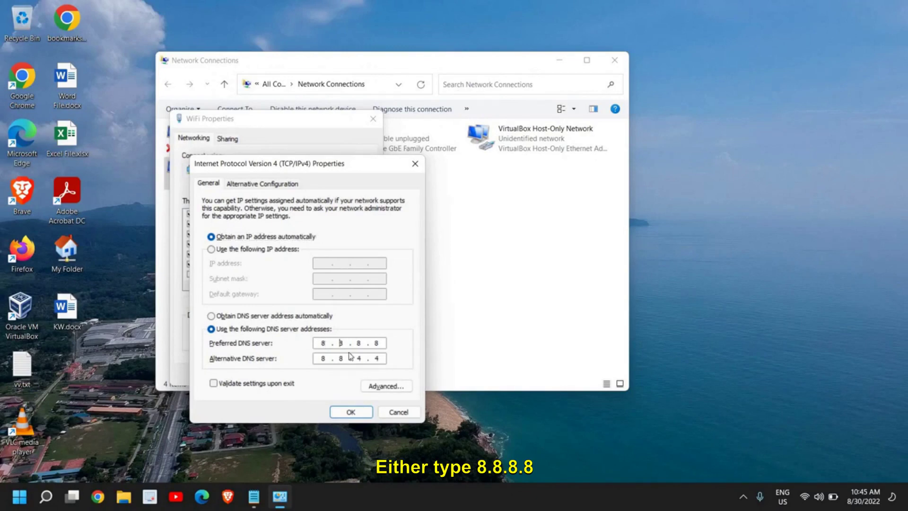
text(8.8.8)
text(.8.4)
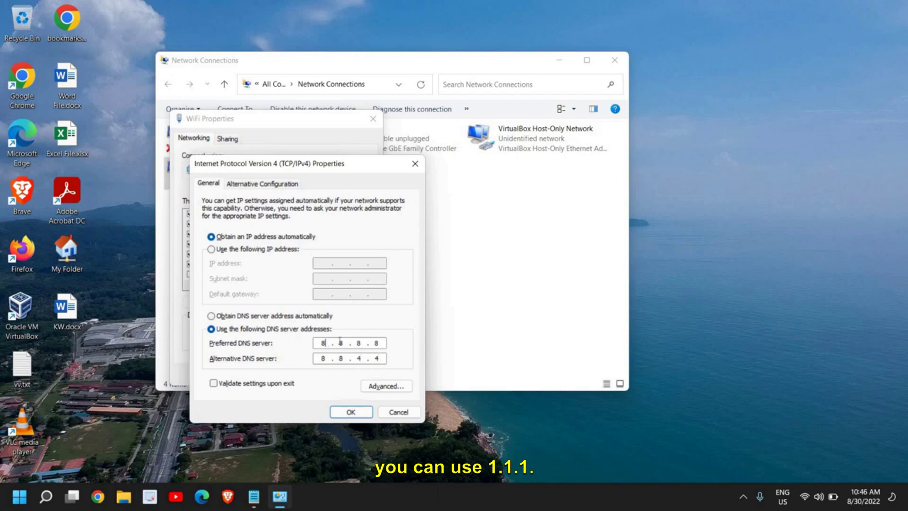
key(BackSpace)
text(1)
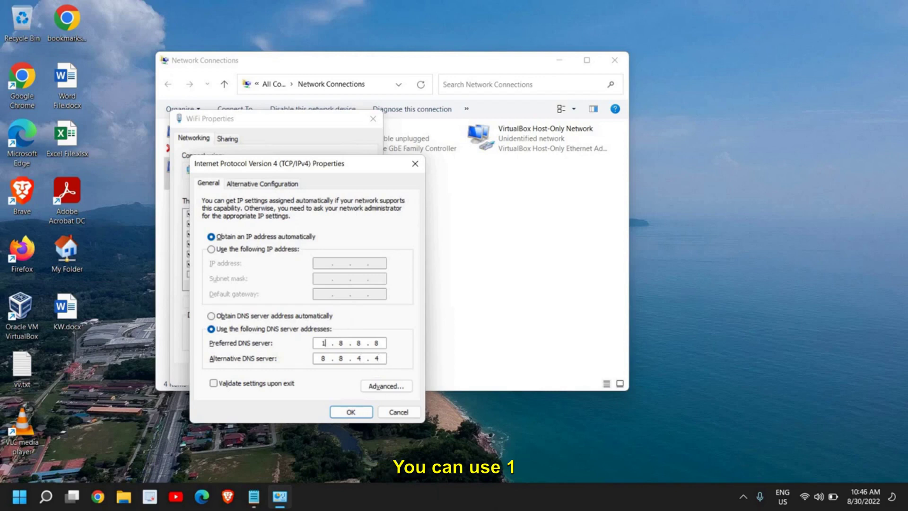
text(.1.1.)
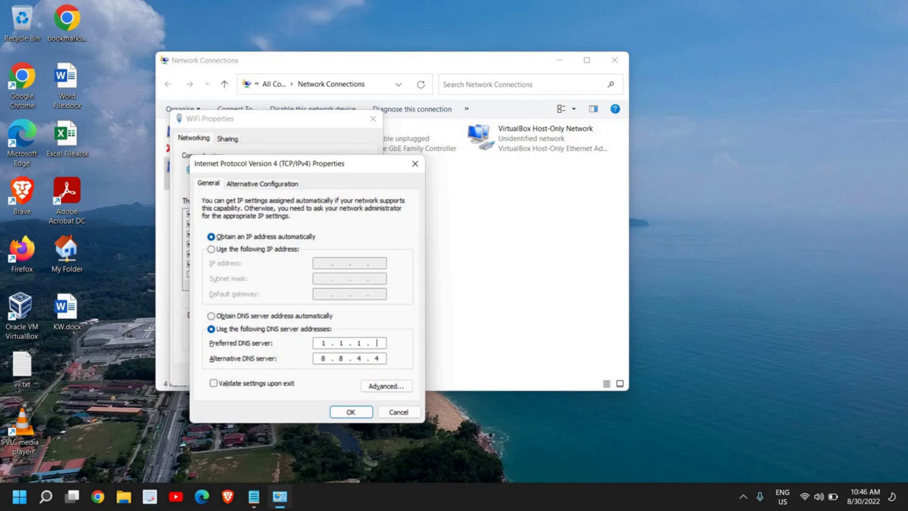
text(1)
click(381, 360)
text(1.0.0.1)
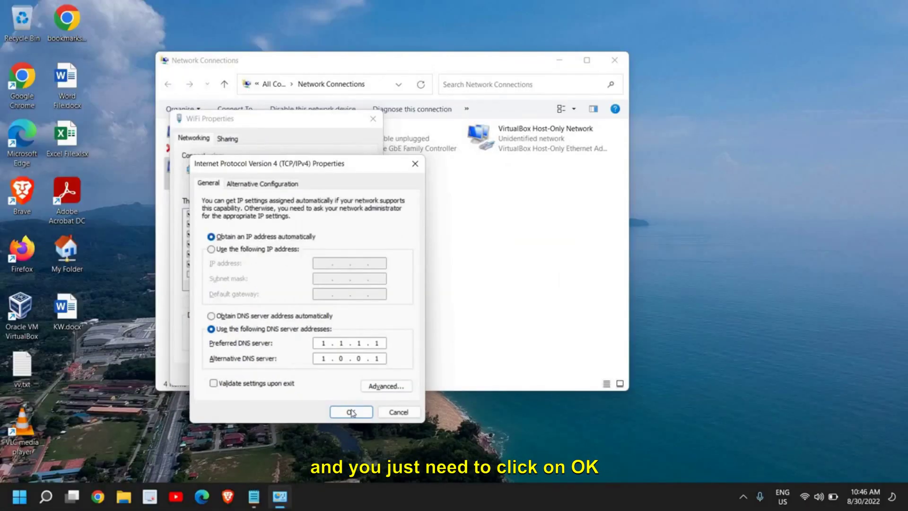
click(370, 458)
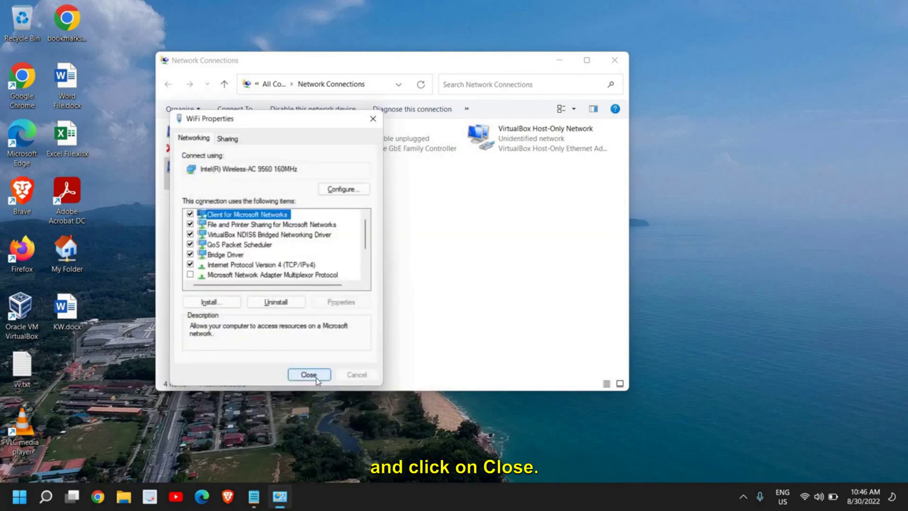
- Close WiFi Properties and Network Connections, then open Device Manager from the Start quick menu
click(316, 376)
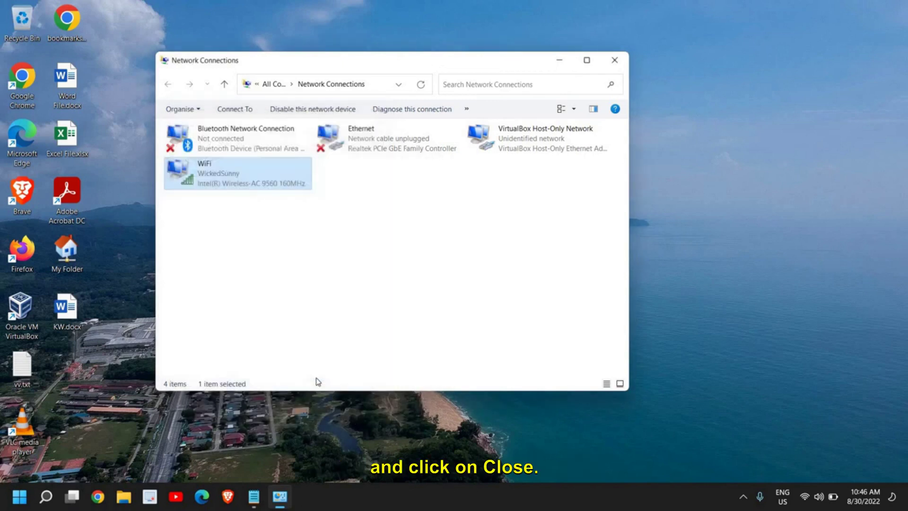
click(614, 60)
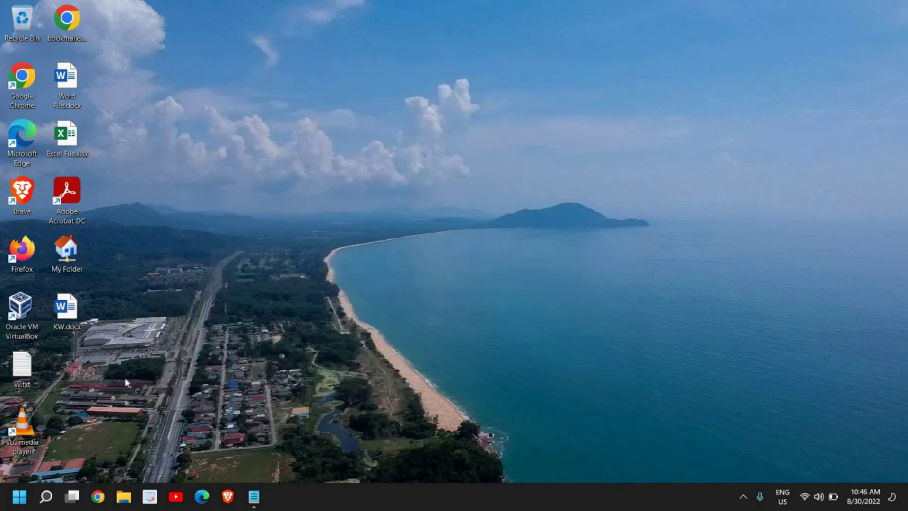
right_click(16, 497)
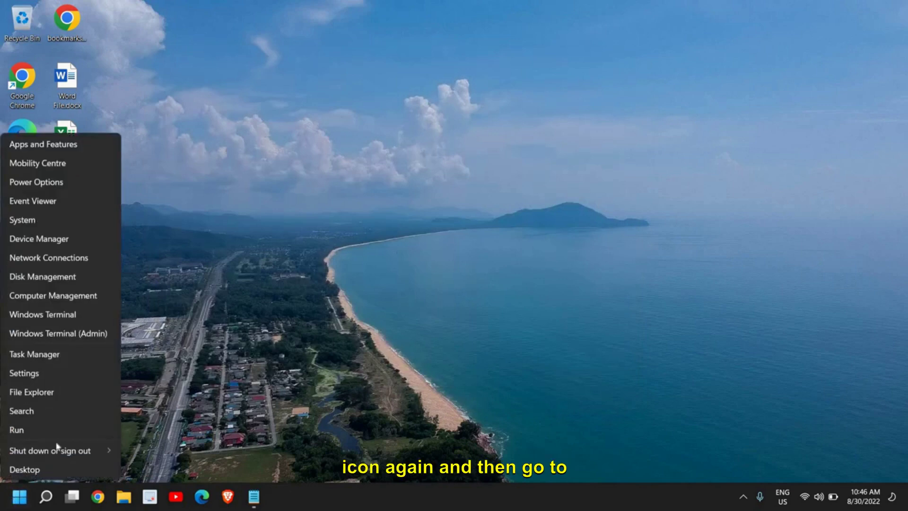
click(37, 242)
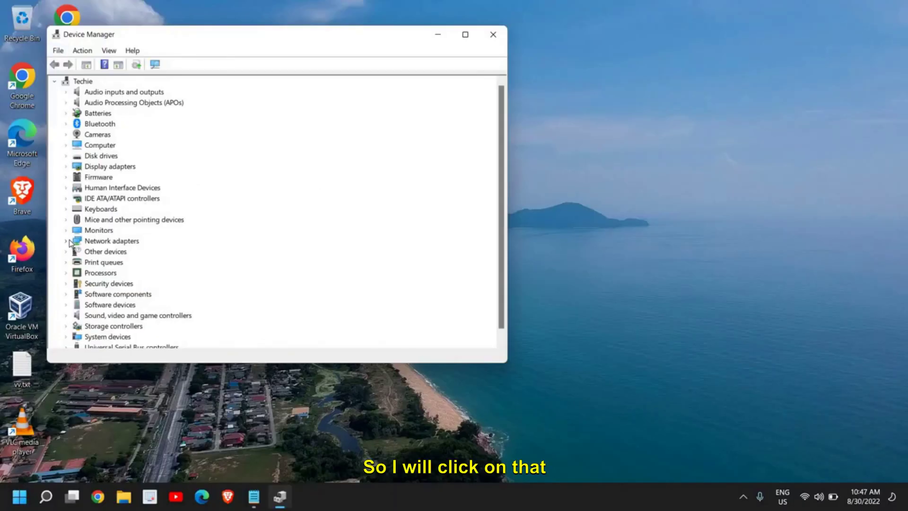
- Expand Network adapters and select the Intel(R) Wireless-AC 9560 160MHz adapter
click(69, 242)
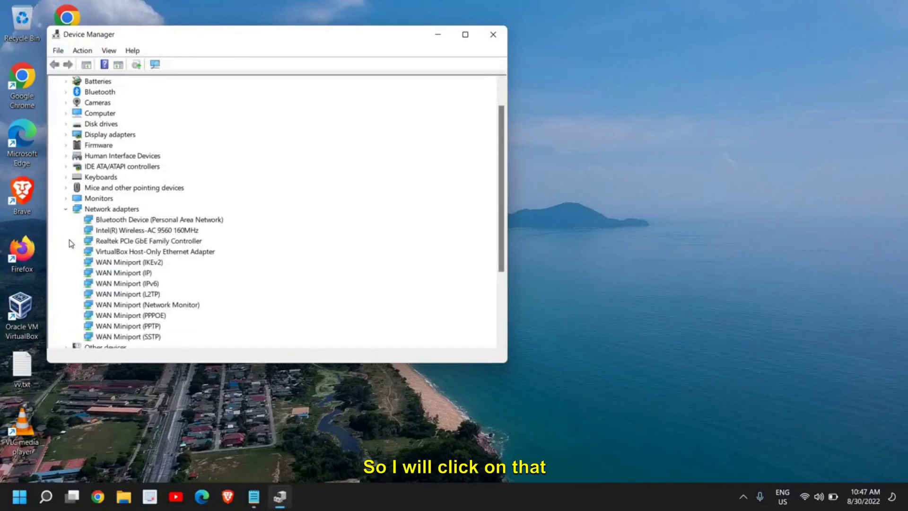
click(159, 221)
click(159, 232)
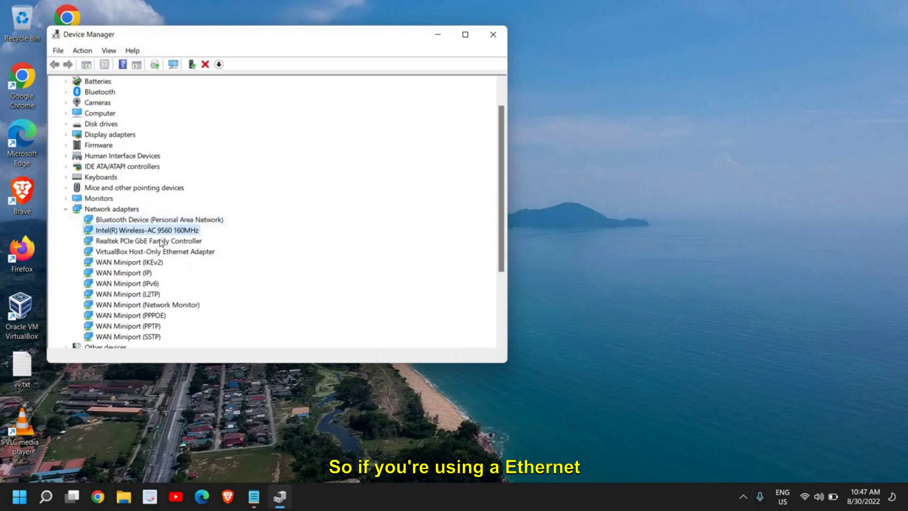
click(161, 241)
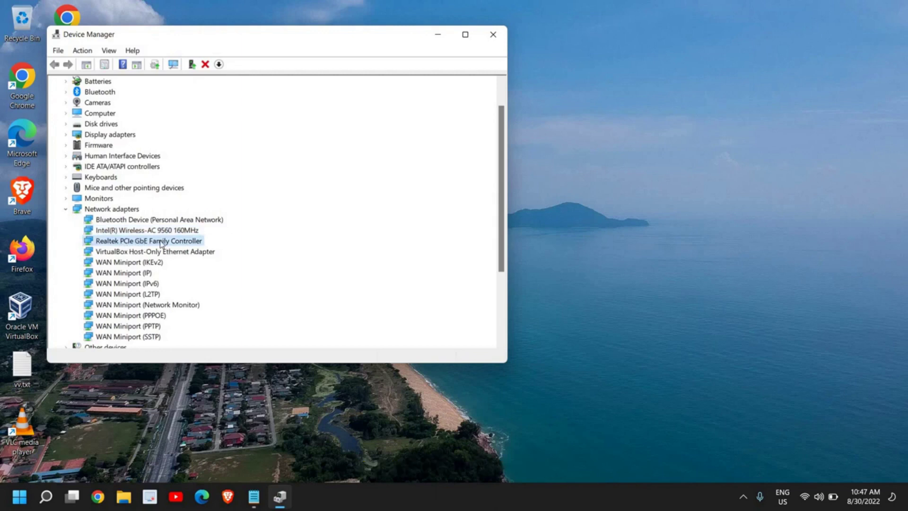
click(126, 231)
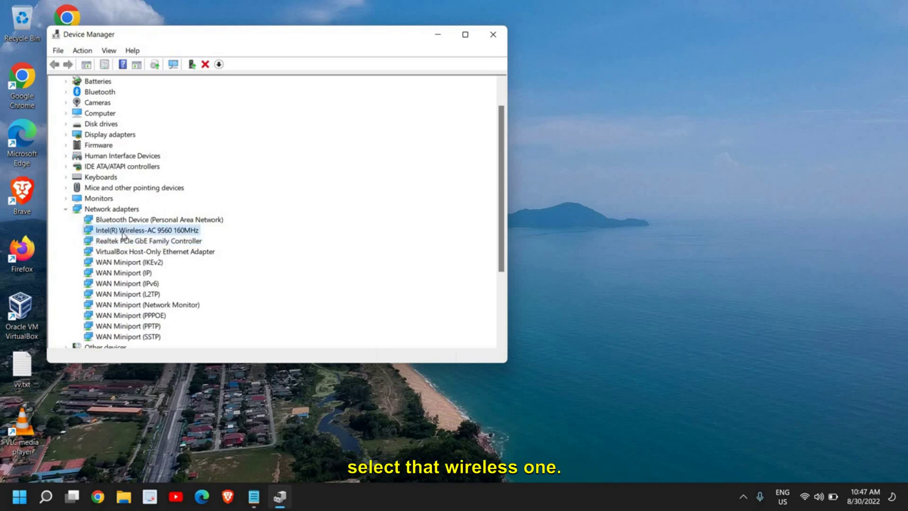
- In the Intel Wireless-AC 9560 advanced properties, keep Wireless Mode at 6. Dual Band 802.11a/b/g
right_click(125, 233)
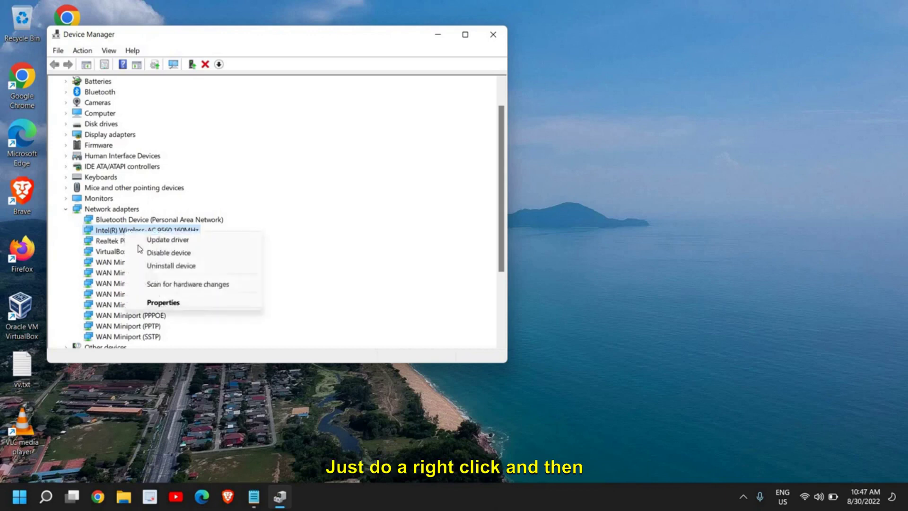
click(158, 302)
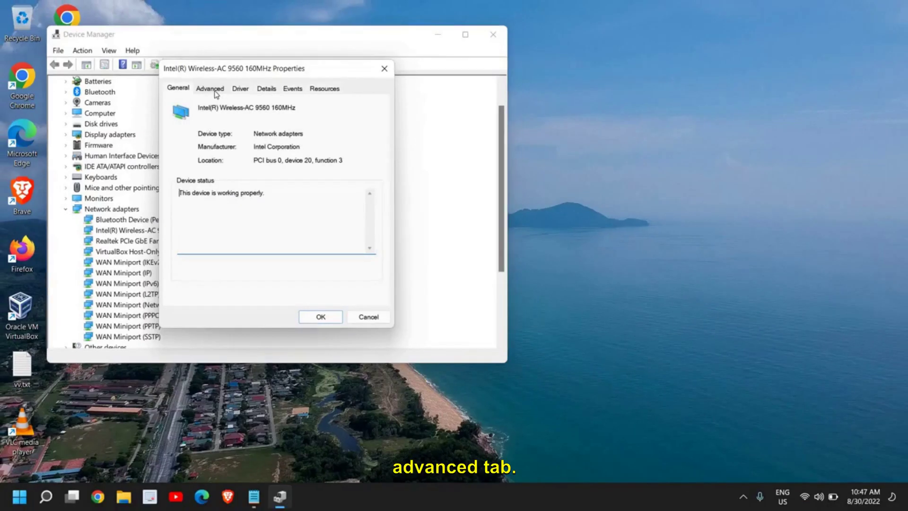
click(213, 89)
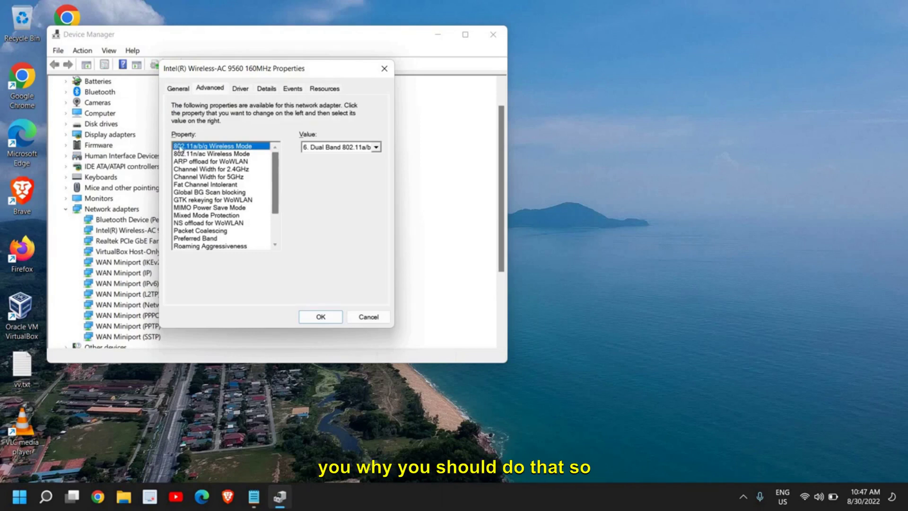
click(336, 149)
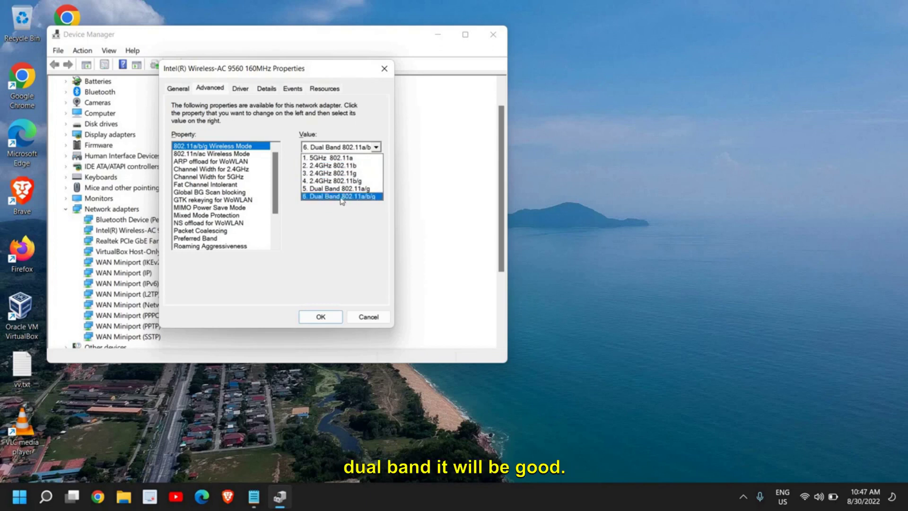
click(326, 251)
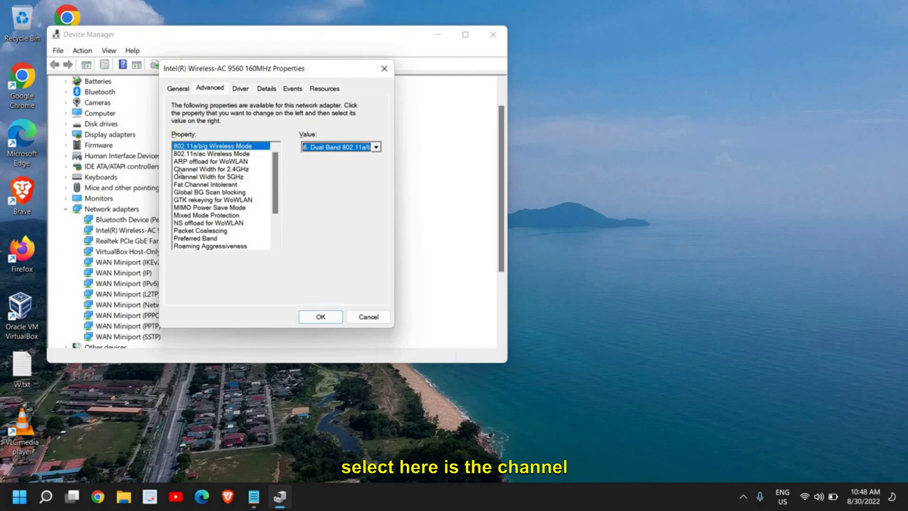
- Leave the 2.4GHz and 5GHz Channel Widths on Auto and set Fat Channel Intolerant to Enabled
click(179, 170)
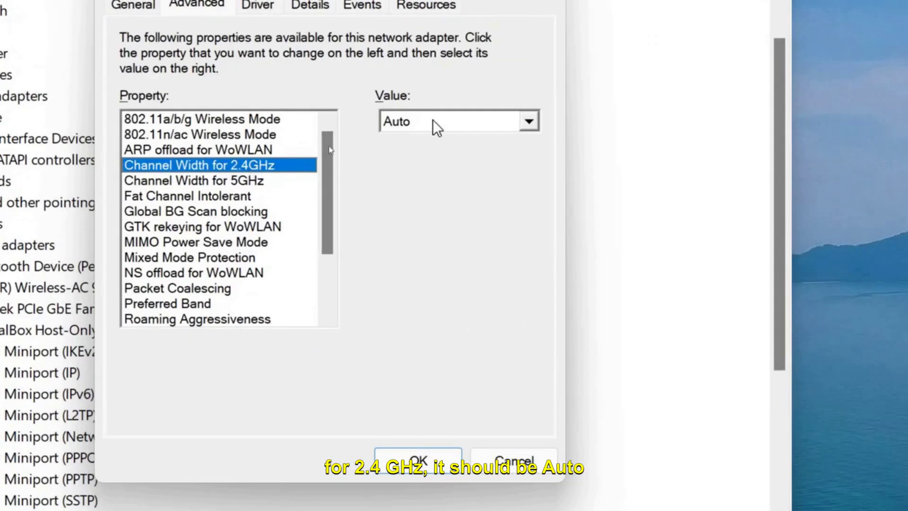
click(146, 186)
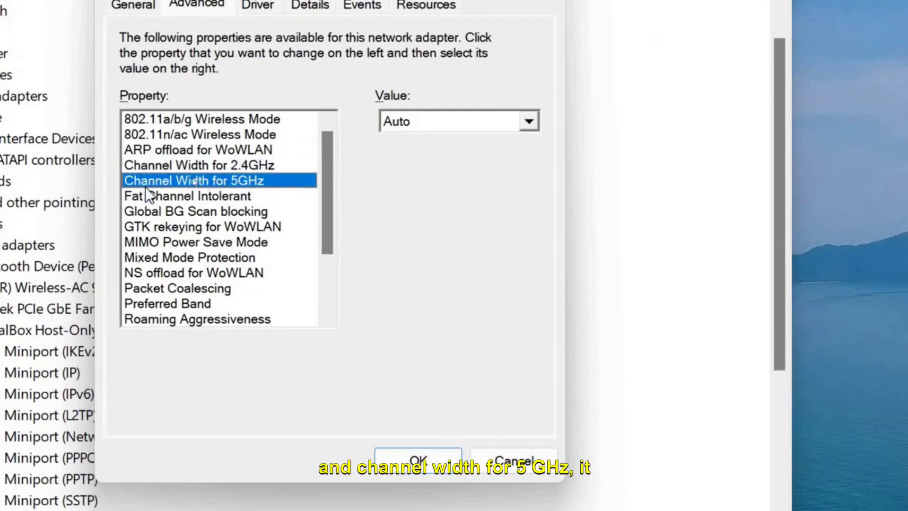
click(509, 120)
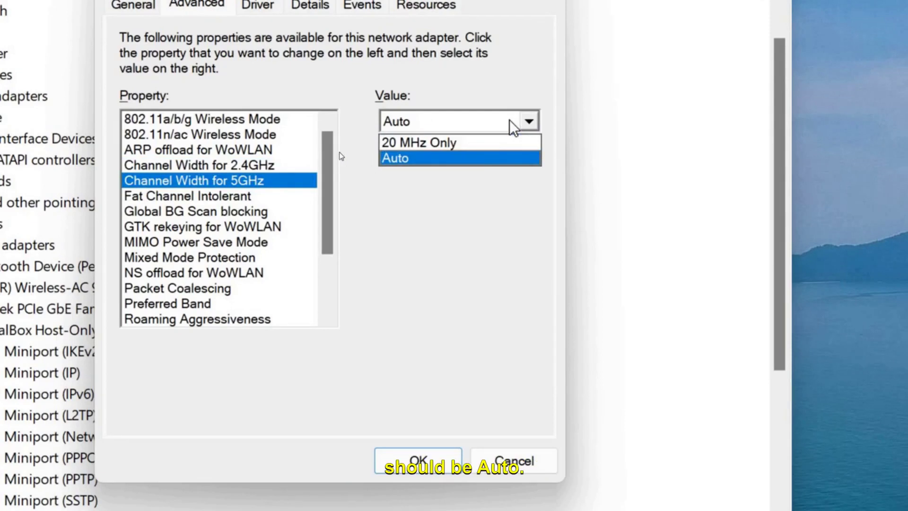
click(509, 120)
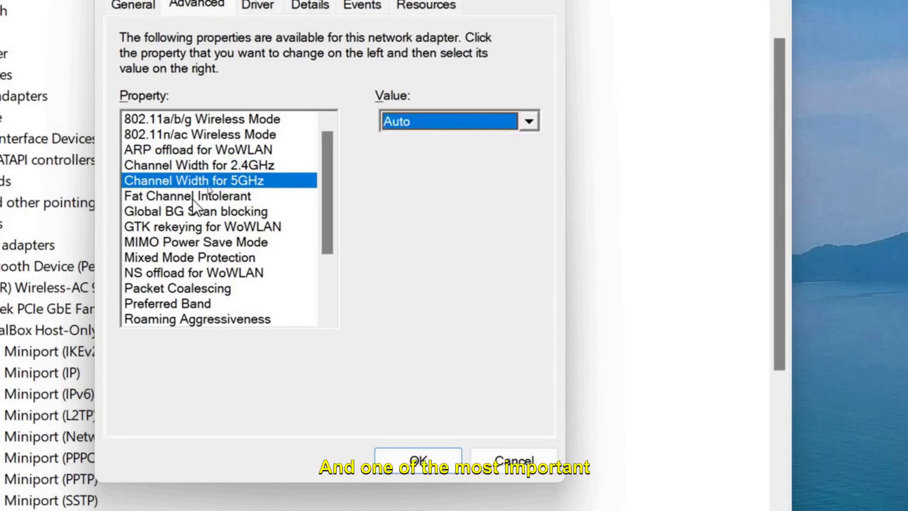
click(192, 200)
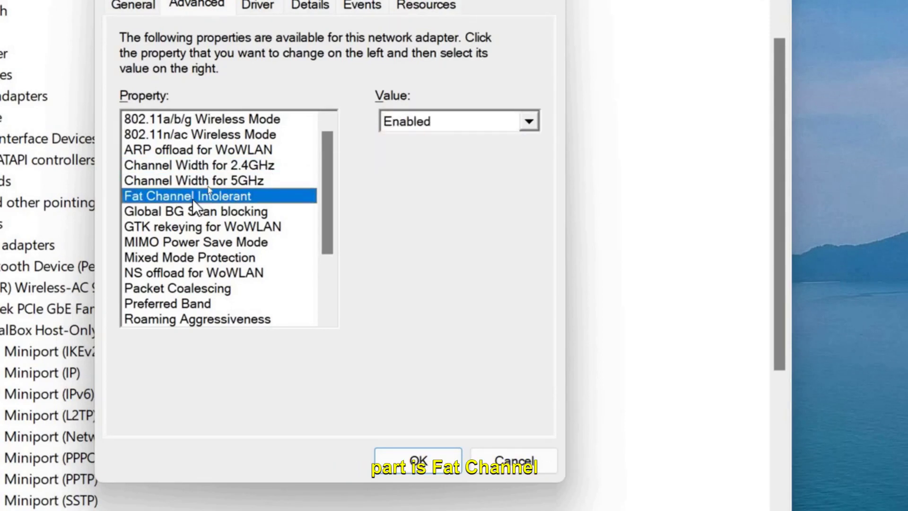
click(464, 121)
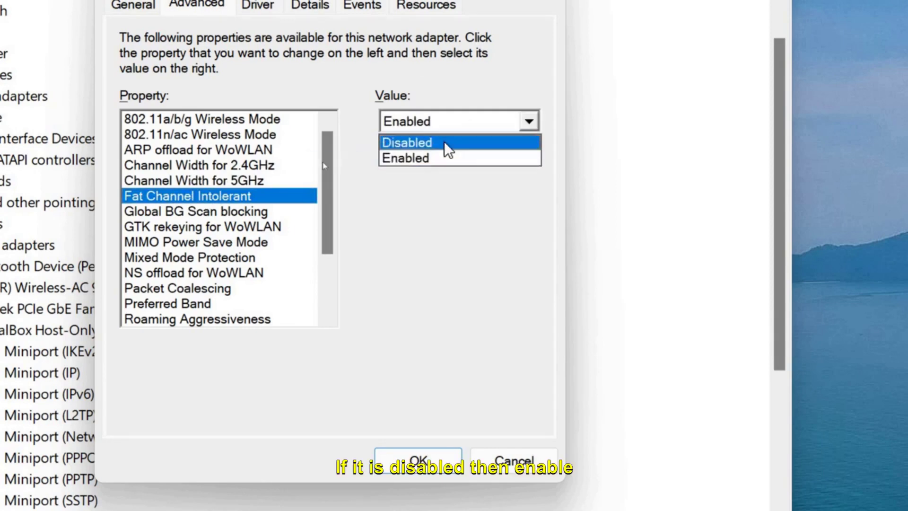
click(409, 160)
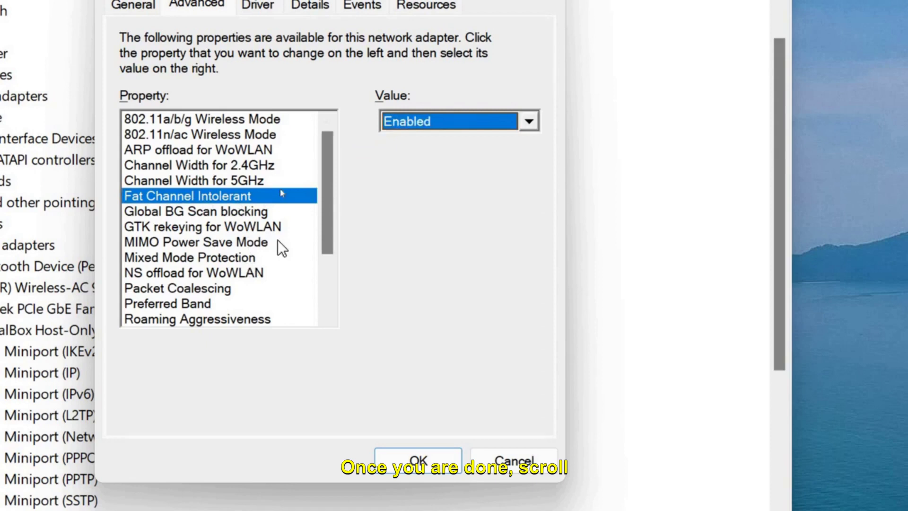
- Set the Intel adapter's Roaming Aggressiveness to 1. Lowest
drag(322, 206, 333, 257)
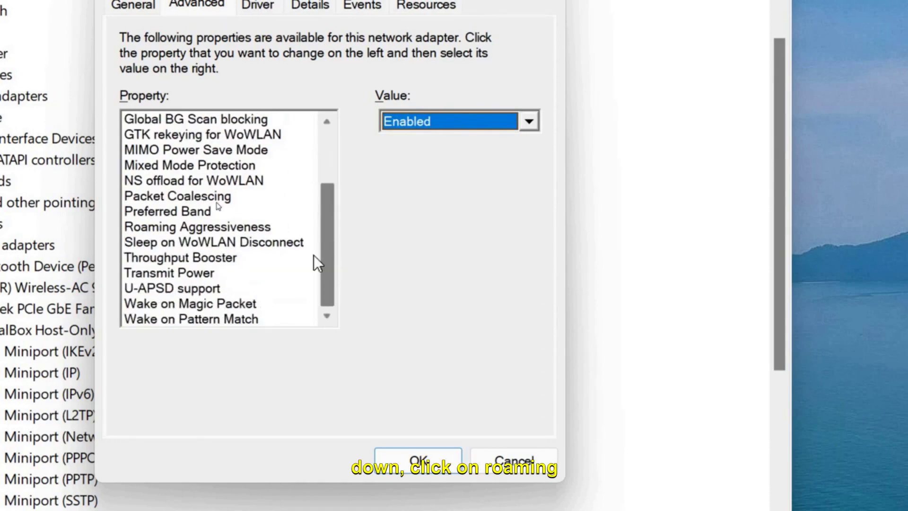
click(208, 228)
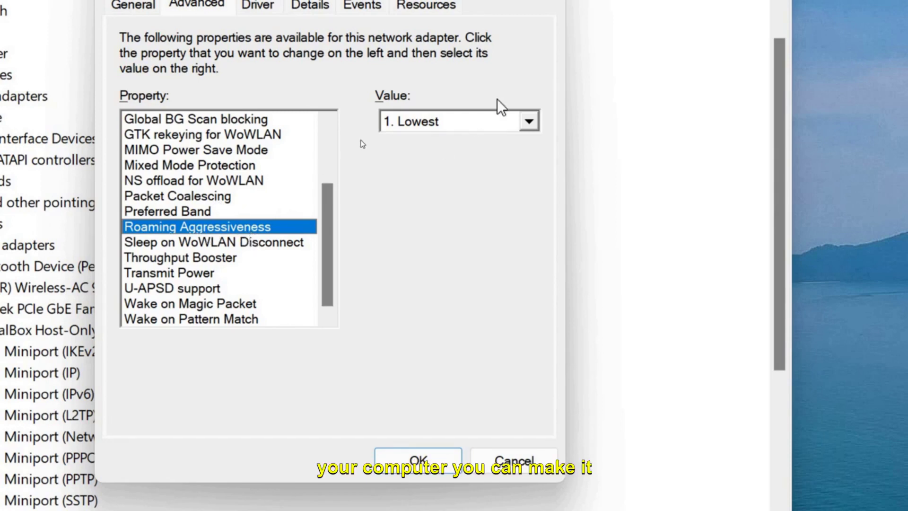
click(496, 124)
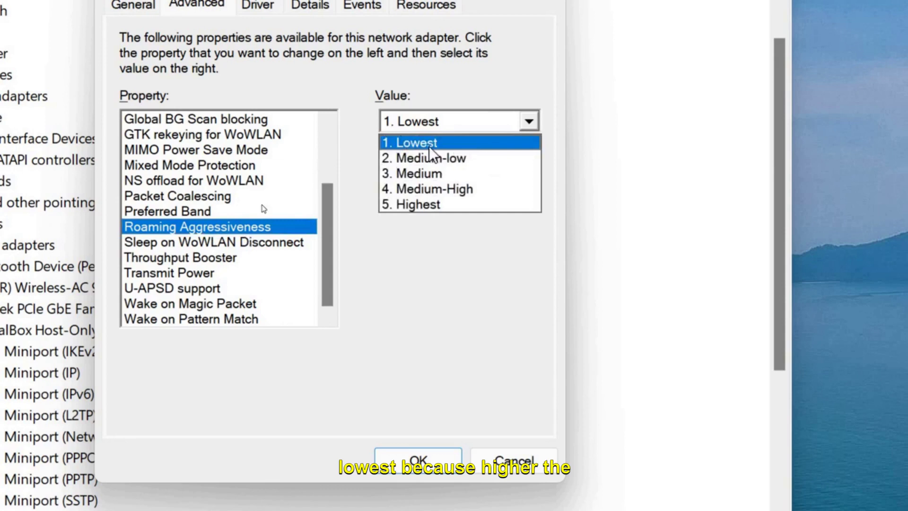
key(Escape)
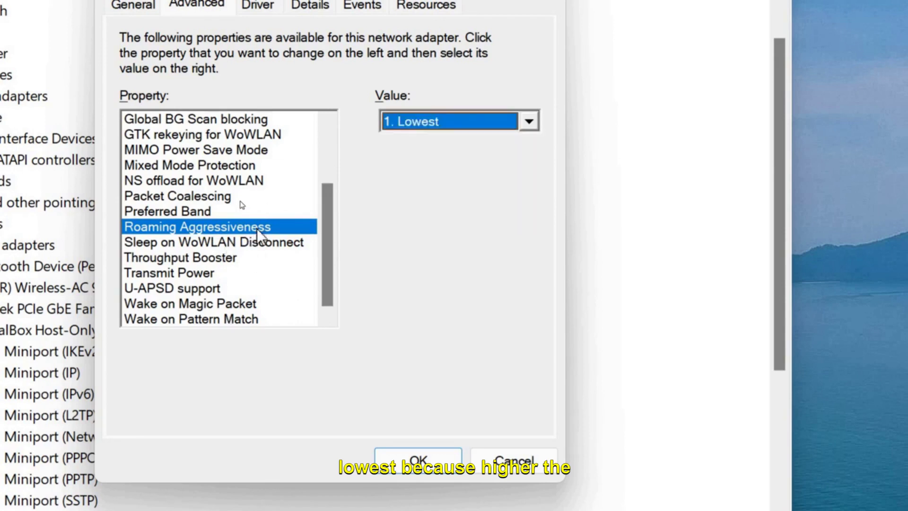
click(478, 121)
click(418, 140)
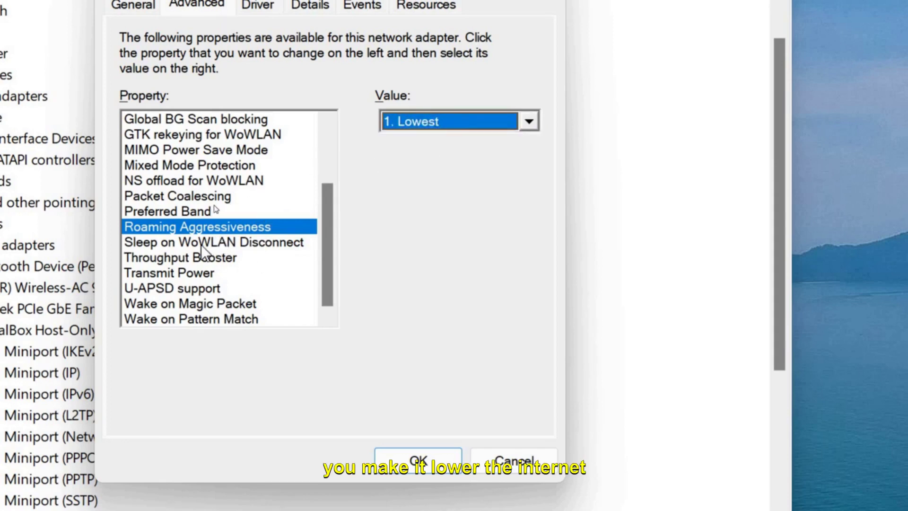
click(472, 126)
click(450, 140)
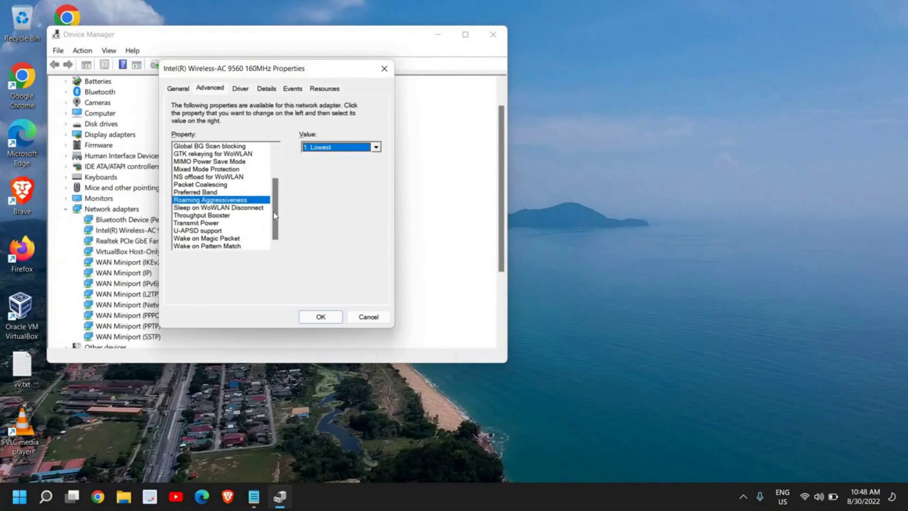
- Choose 3. Prefer 5GHz band as the adapter's Preferred Band
click(211, 193)
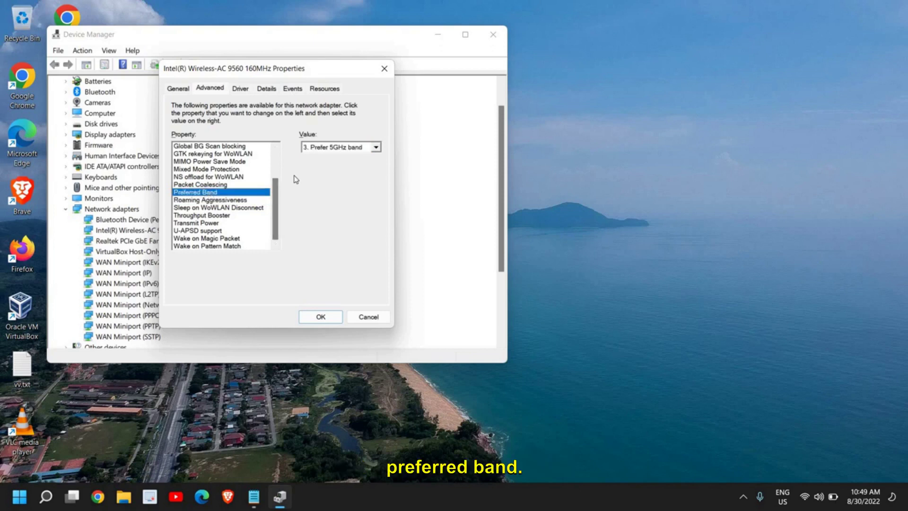
click(323, 149)
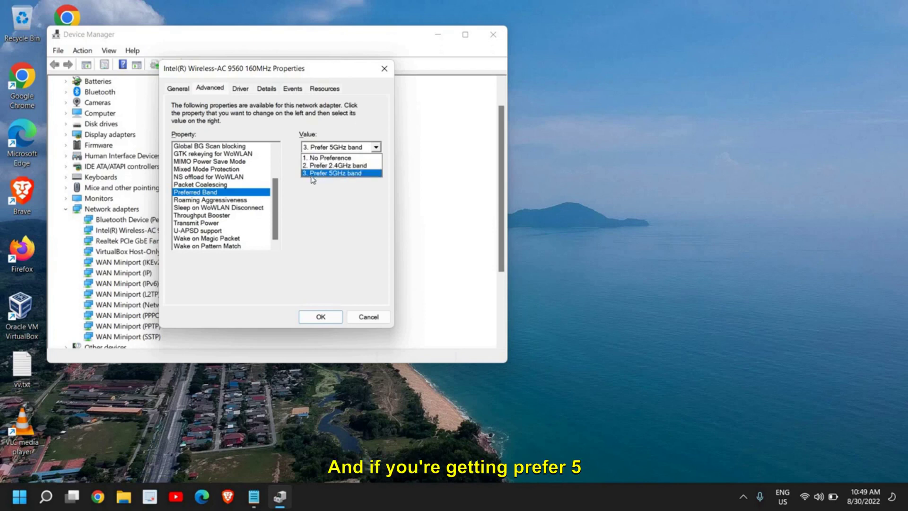
click(336, 174)
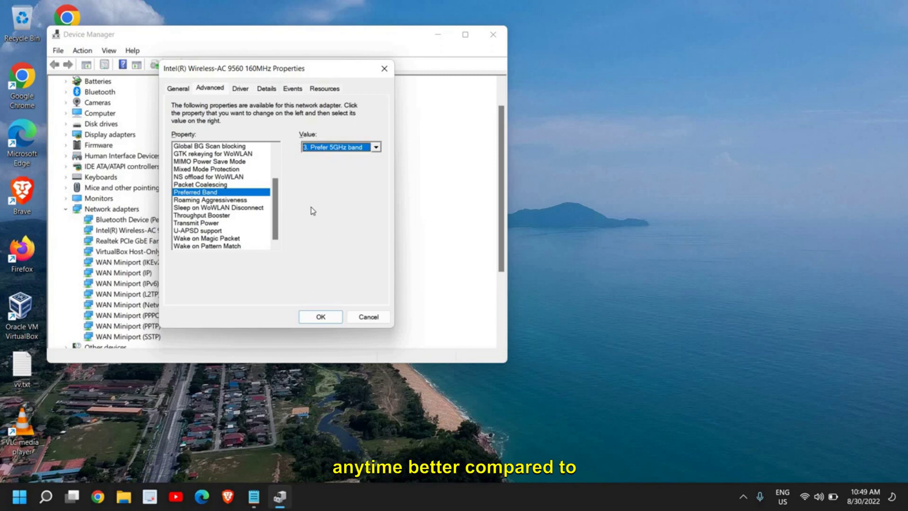
- Apply the adapter properties with OK and close Device Manager
click(321, 316)
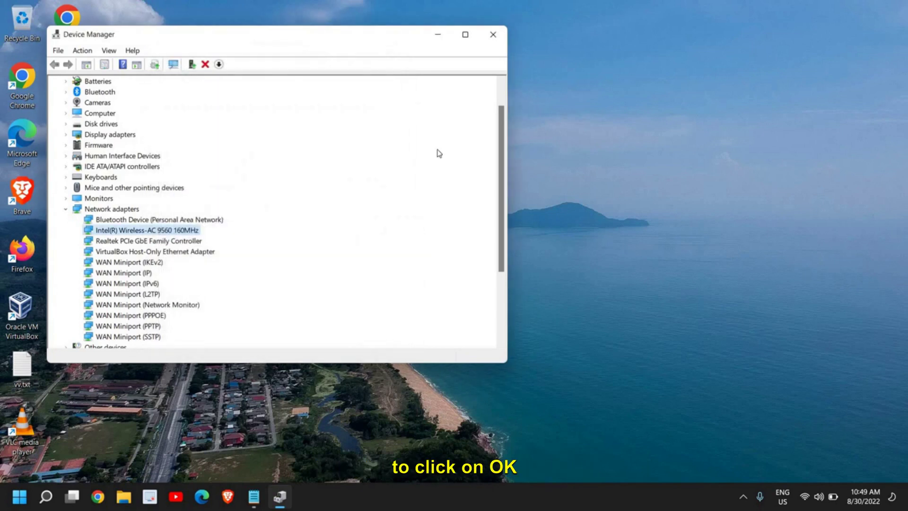
click(493, 34)
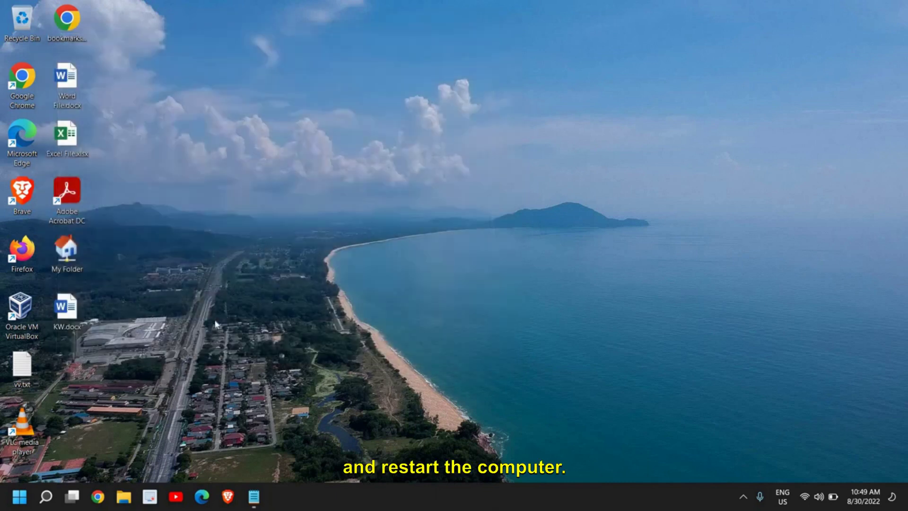